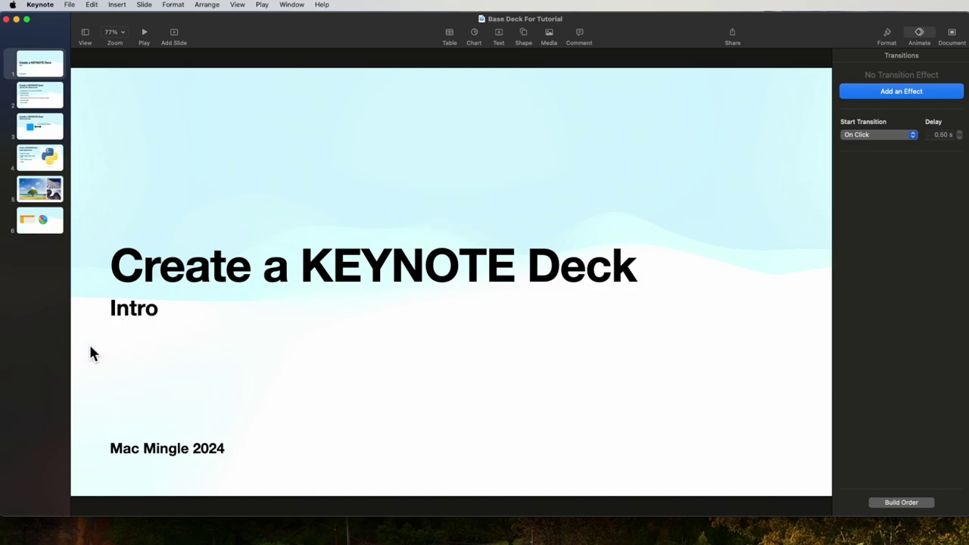
Review all six slides in the navigator, from title slide to the table and pie chart.
left_click(45, 78)
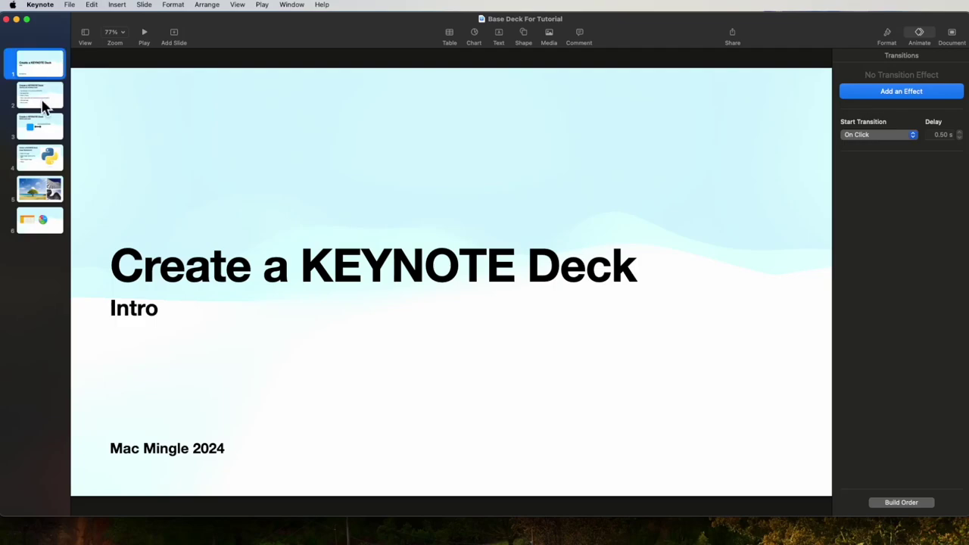
left_click(44, 106)
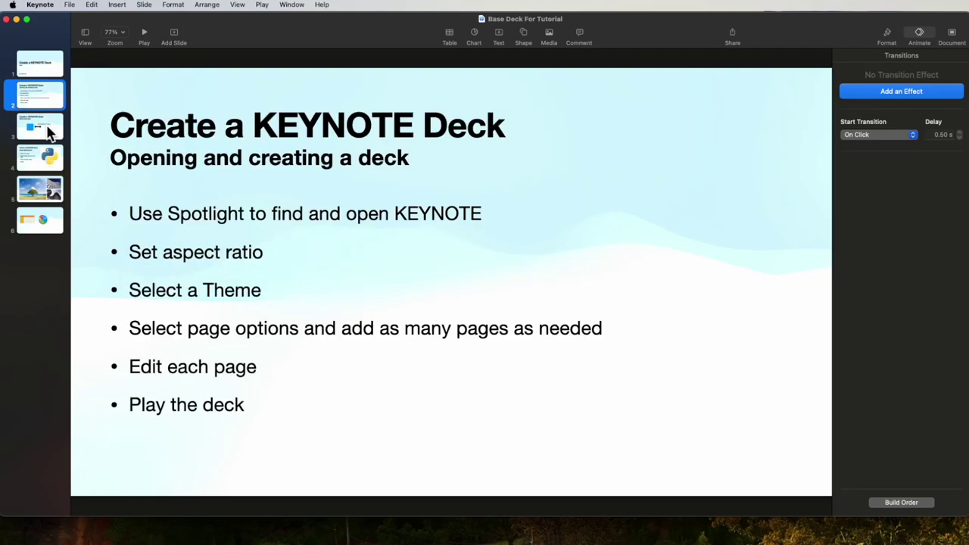
left_click(50, 134)
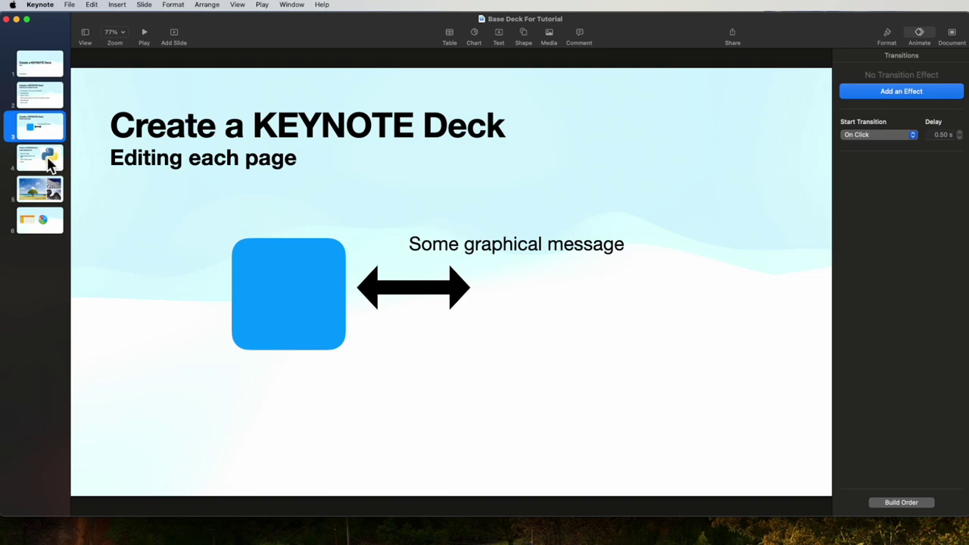
left_click(50, 163)
left_click(44, 191)
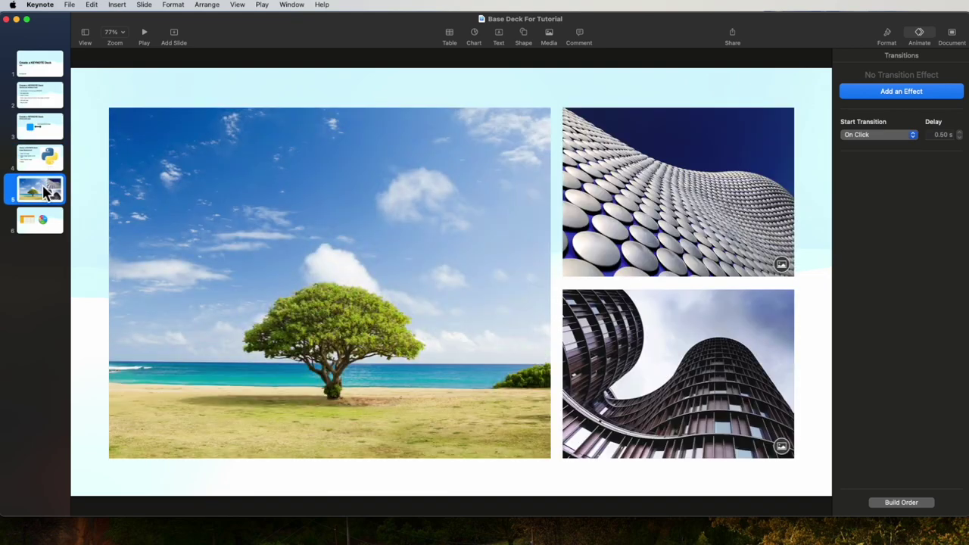
left_click(48, 221)
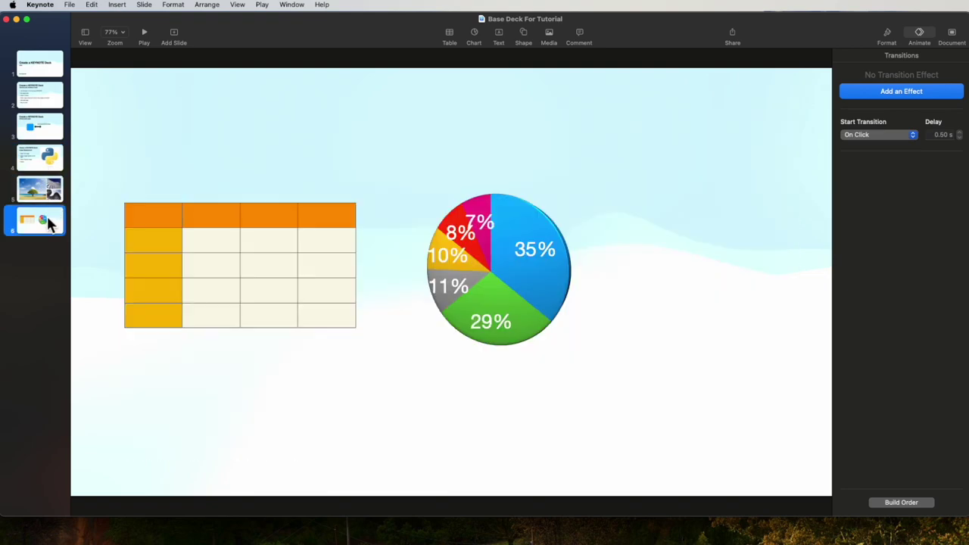
left_click(40, 76)
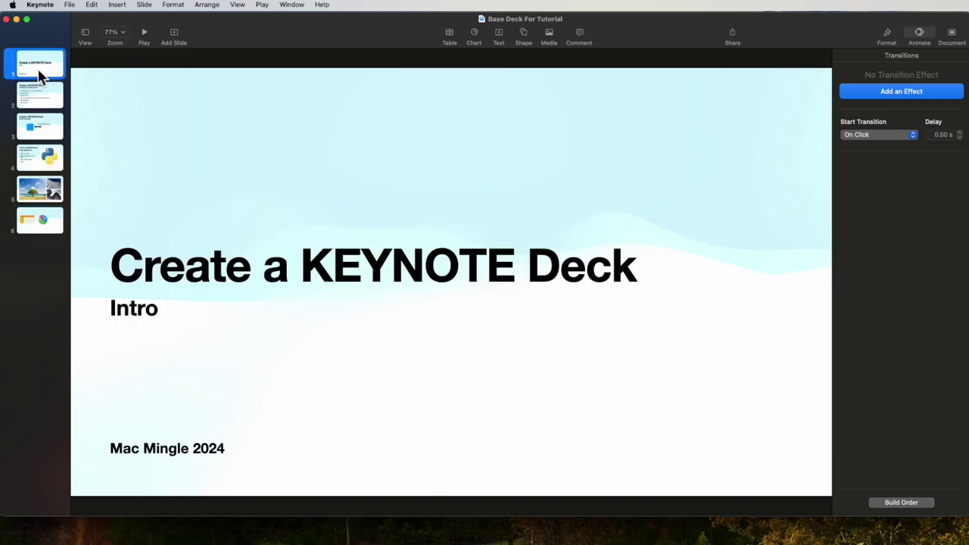
Play the slideshow full-screen through all six slides, exit with Esc and reselect the title slide.
left_click(146, 36)
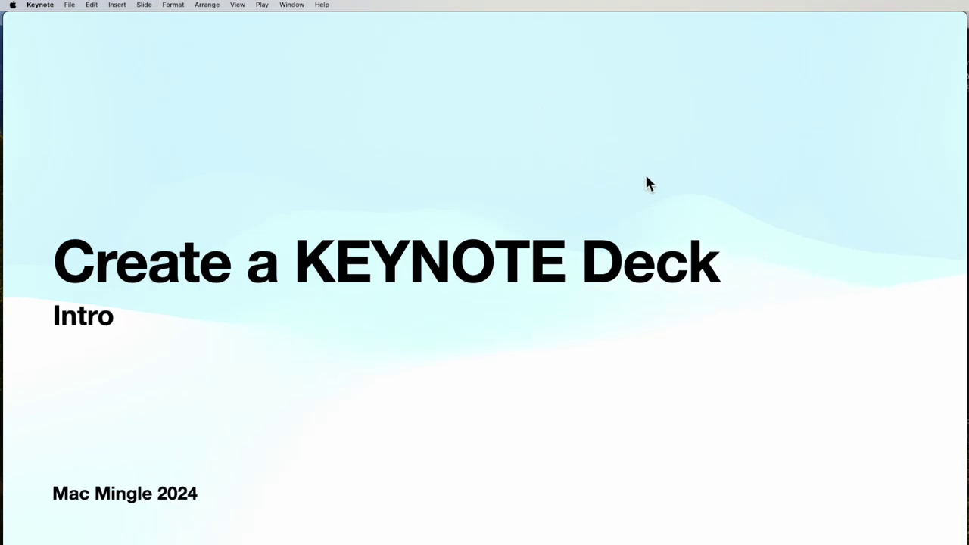
left_click(879, 265)
left_click(878, 265)
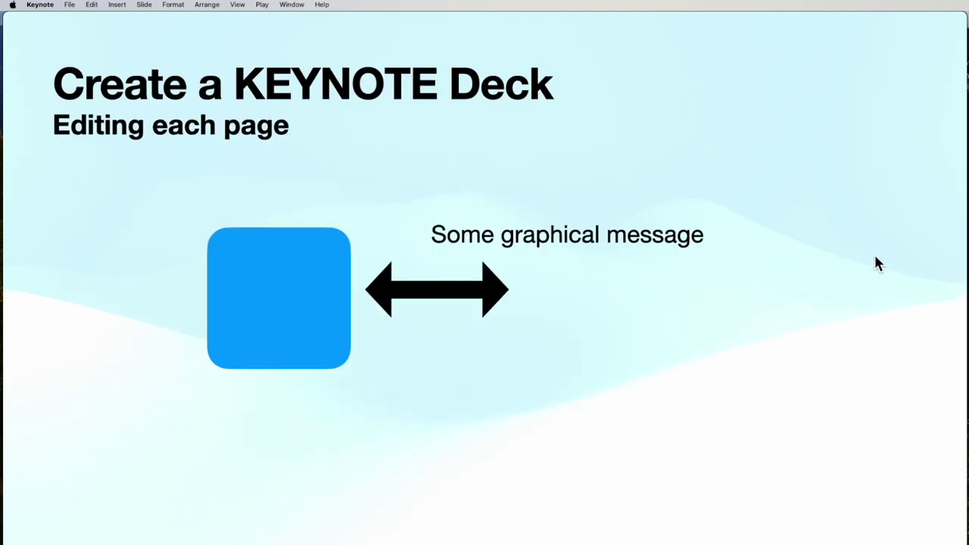
left_click(878, 265)
left_click(878, 264)
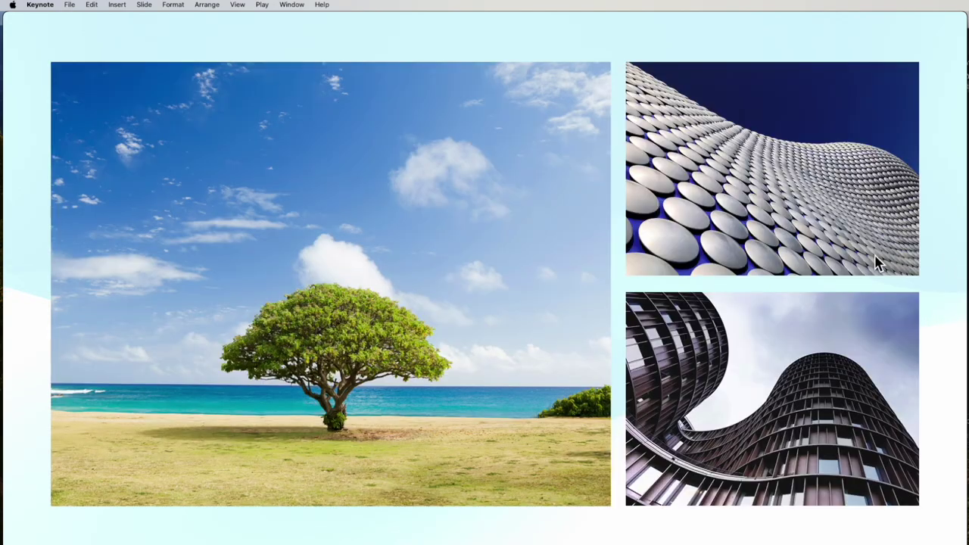
left_click(877, 263)
key("Escape")
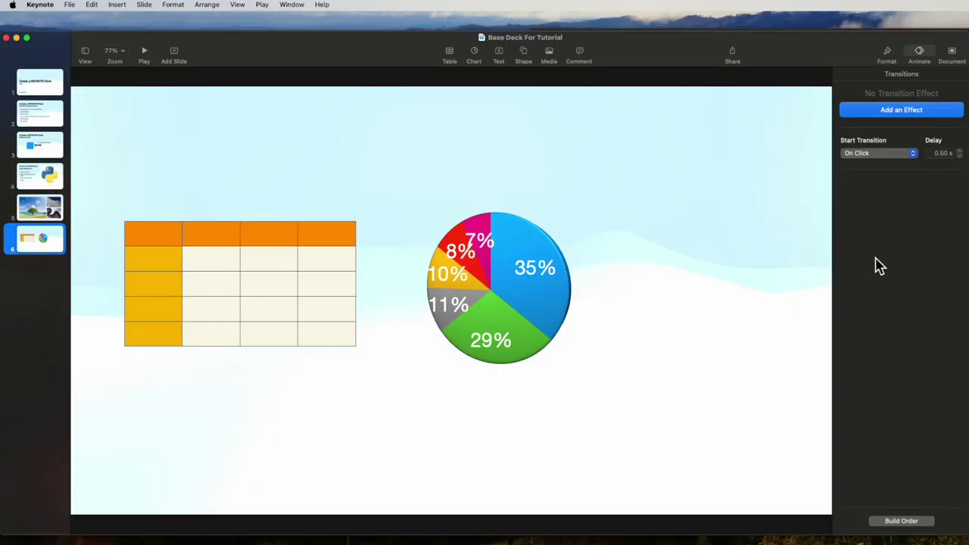
left_click(39, 83)
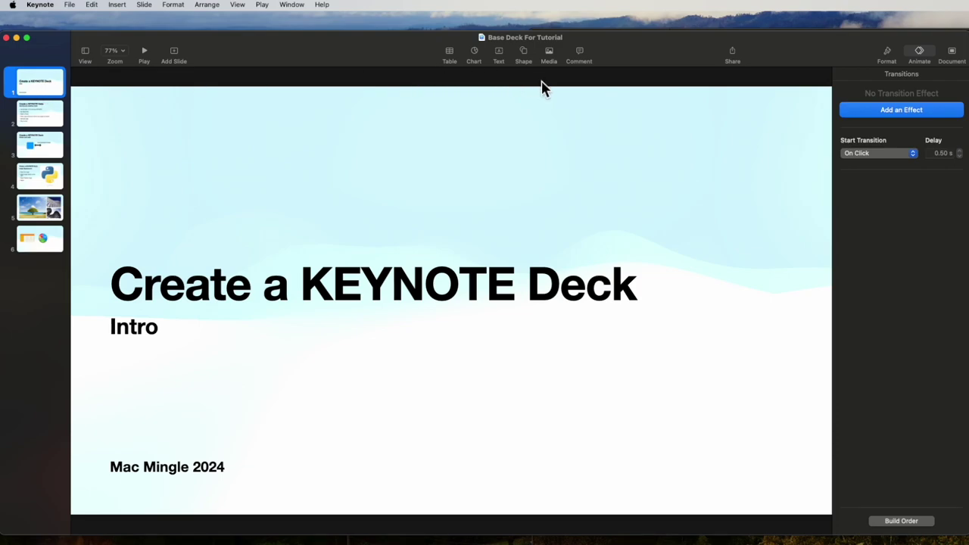
Give the title slide a Clothesline transition, then change it to a 3 s Confetti.
left_click(923, 55)
left_click(921, 55)
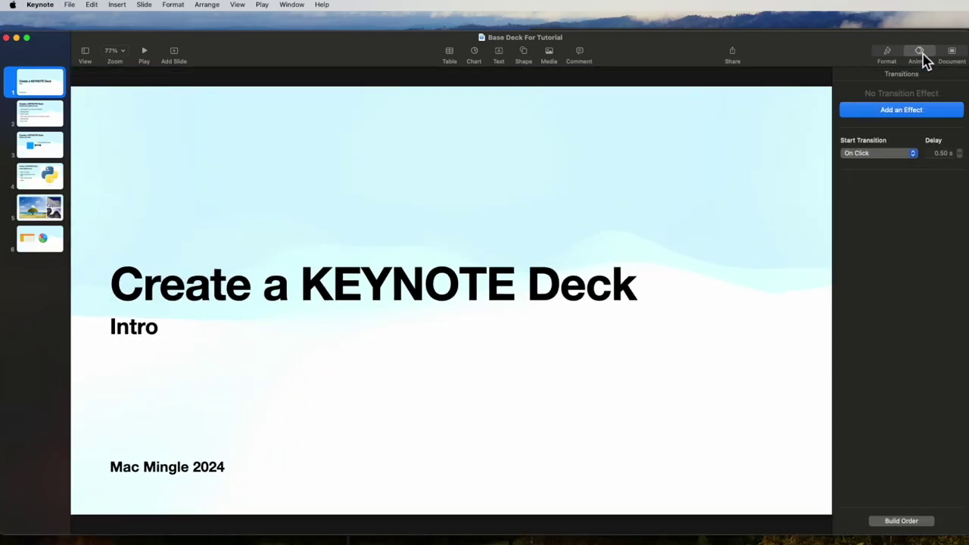
left_click(908, 115)
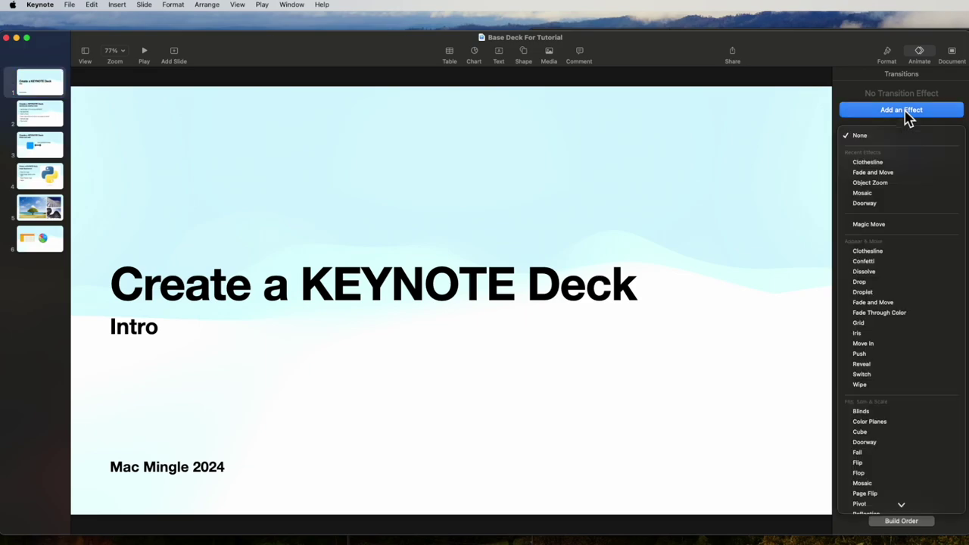
left_click(869, 252)
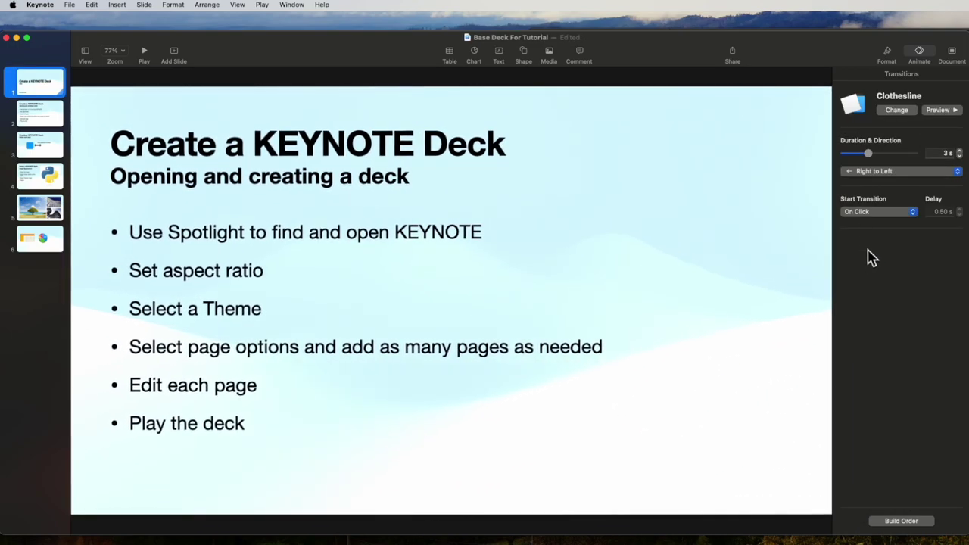
left_click(899, 111)
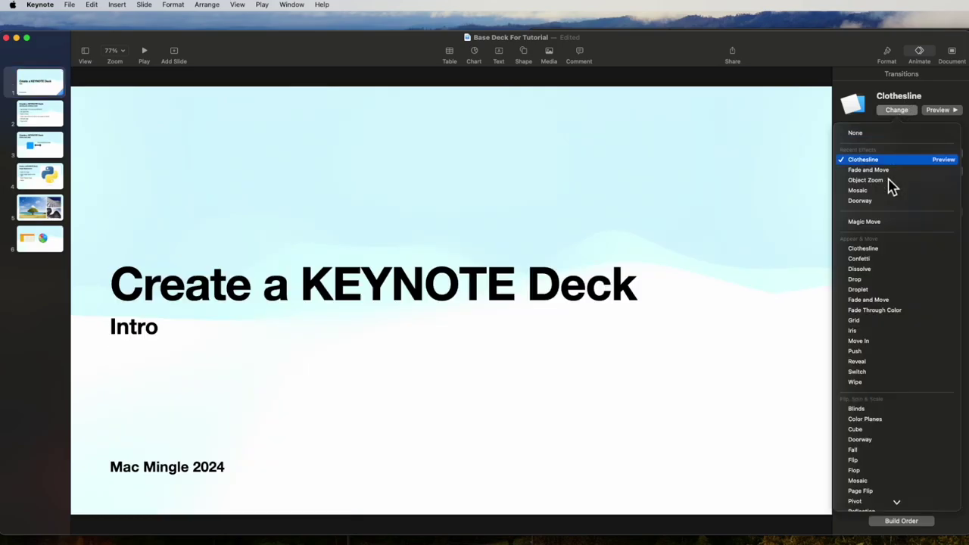
left_click(864, 267)
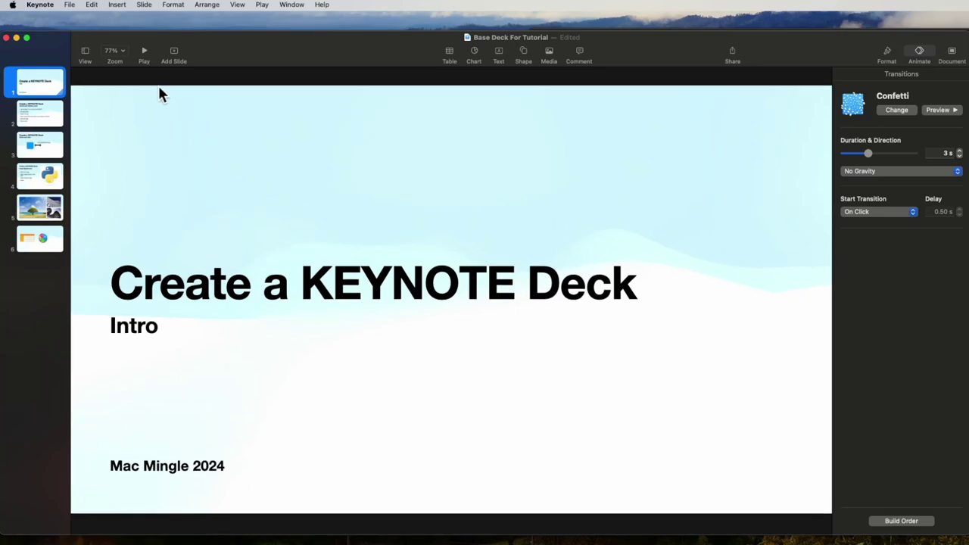
left_click(145, 53)
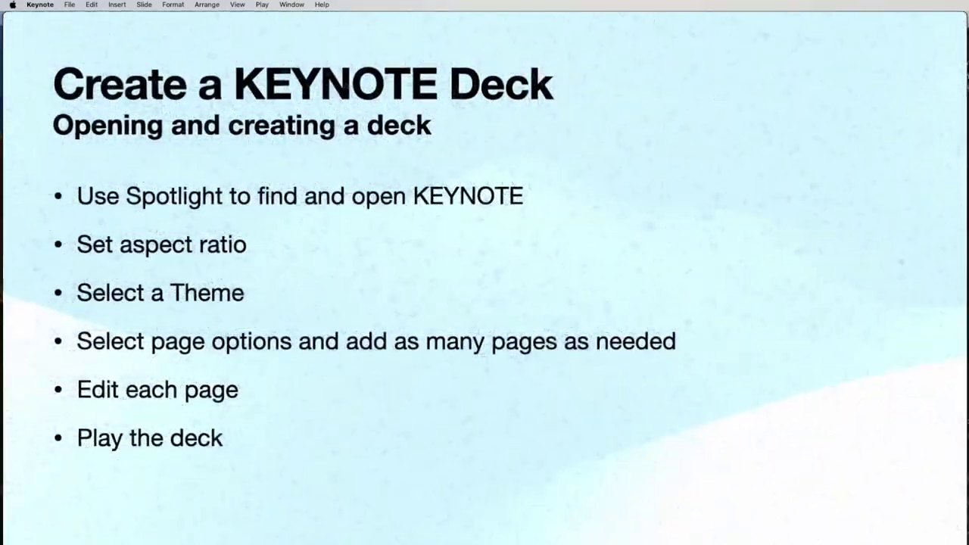
key("Right")
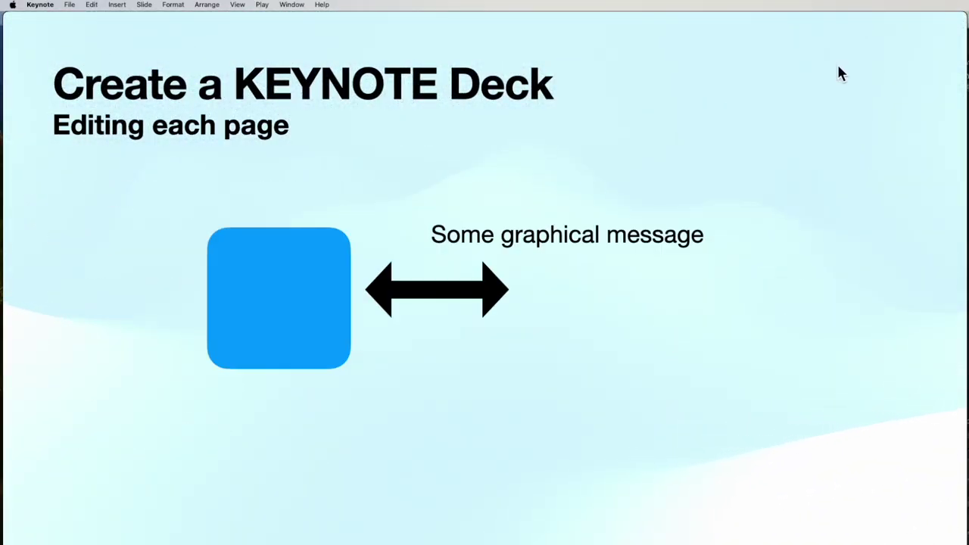
key("Escape")
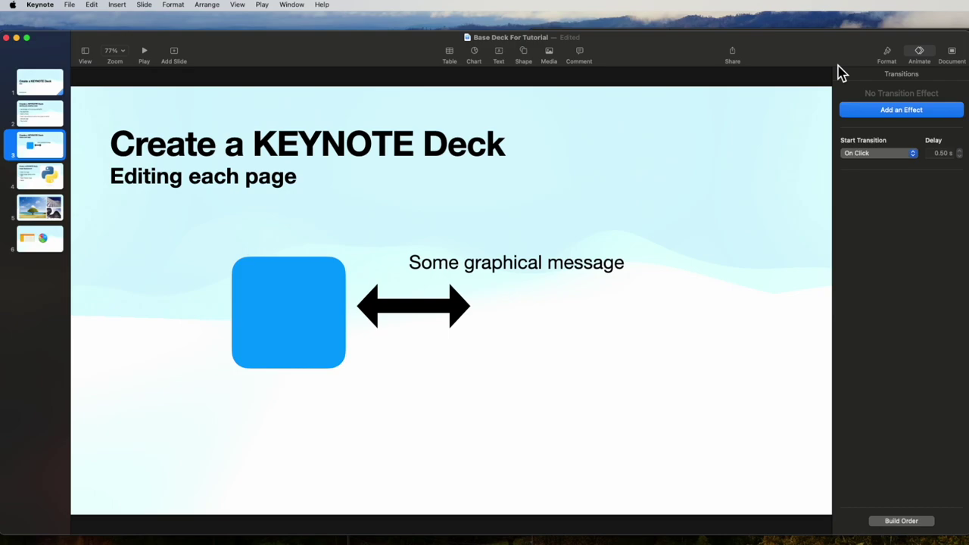
left_click(40, 83)
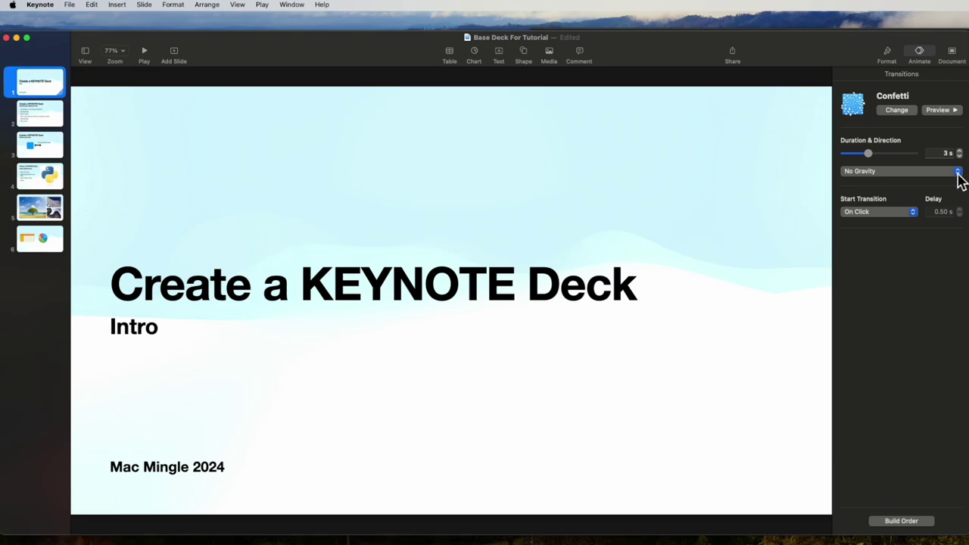
Try Dissolve, Drop and Droplet on the title slide, settling on a 3 s Wipe from the right.
left_click(897, 112)
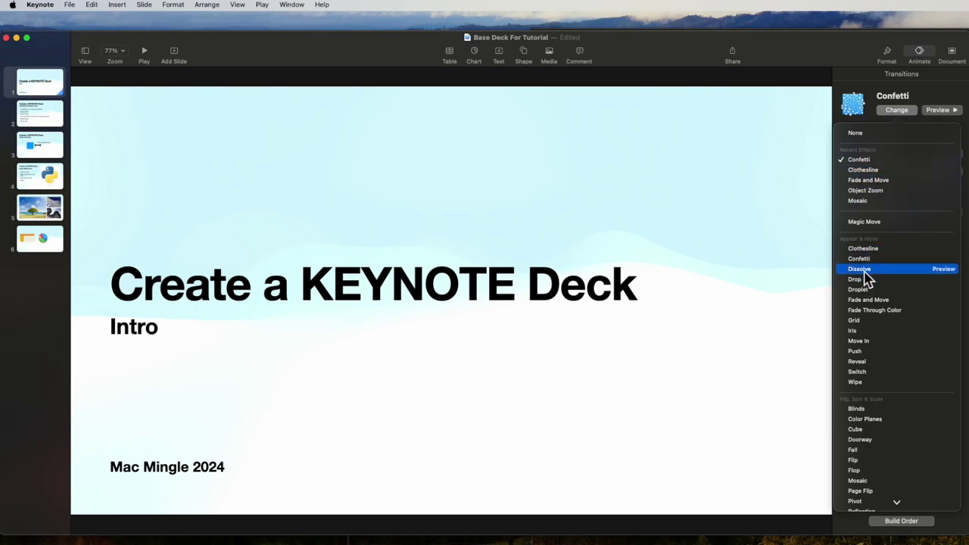
left_click(866, 272)
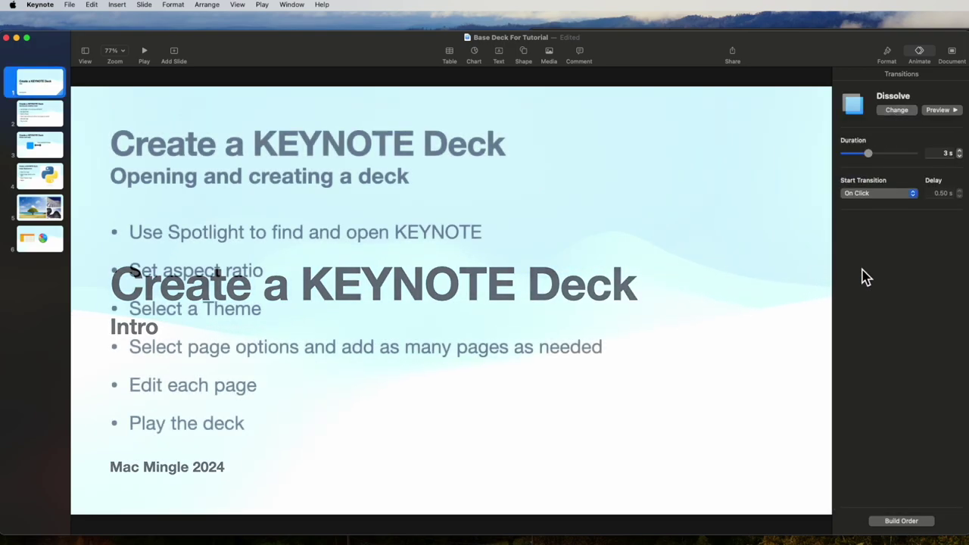
left_click(898, 112)
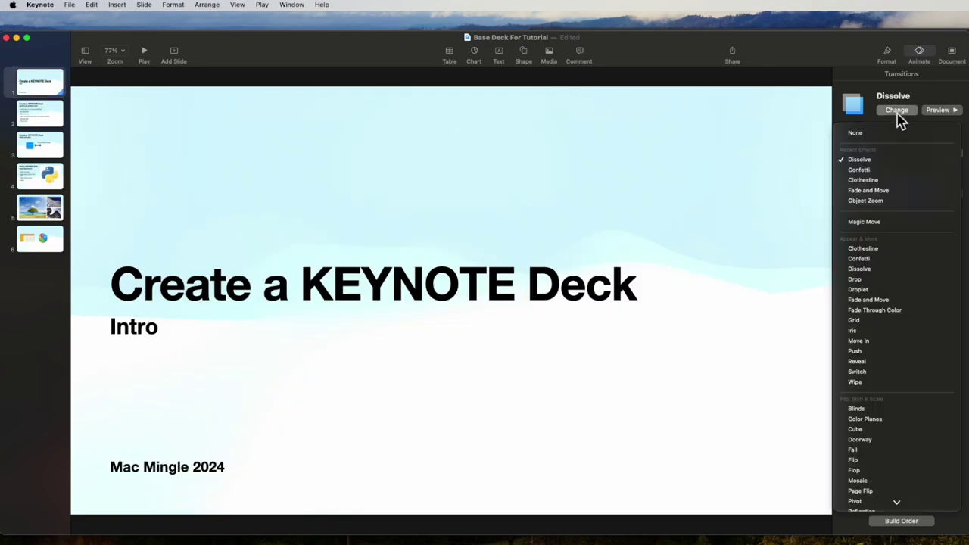
left_click(862, 280)
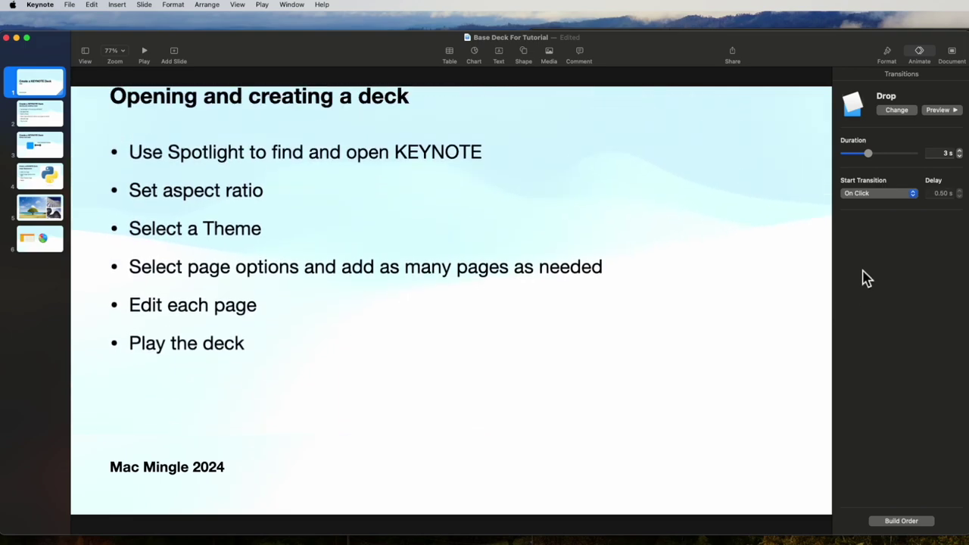
left_click(897, 111)
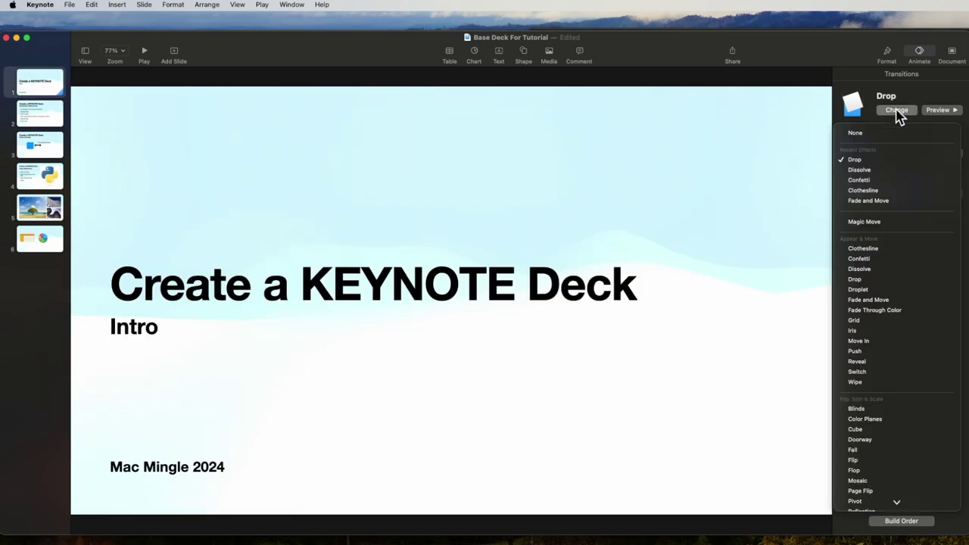
left_click(864, 290)
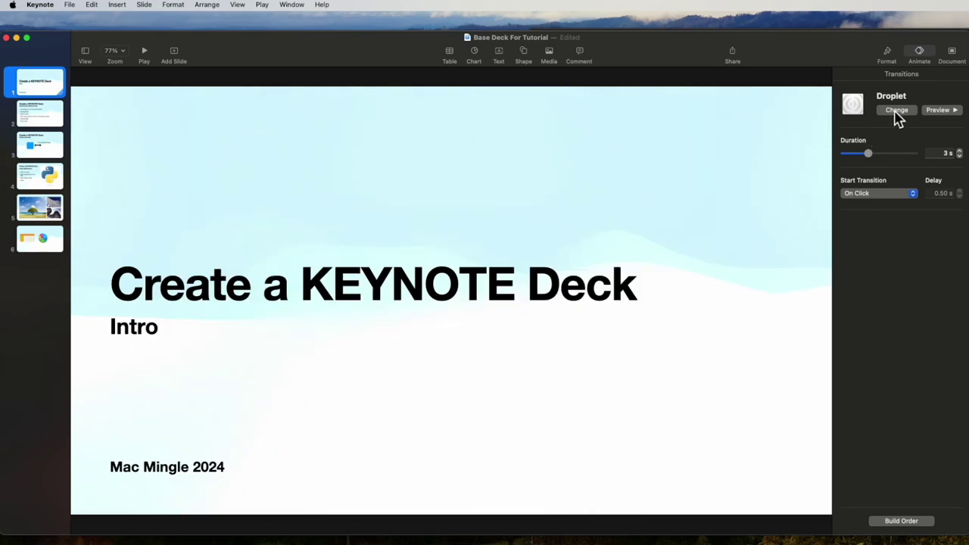
left_click(896, 110)
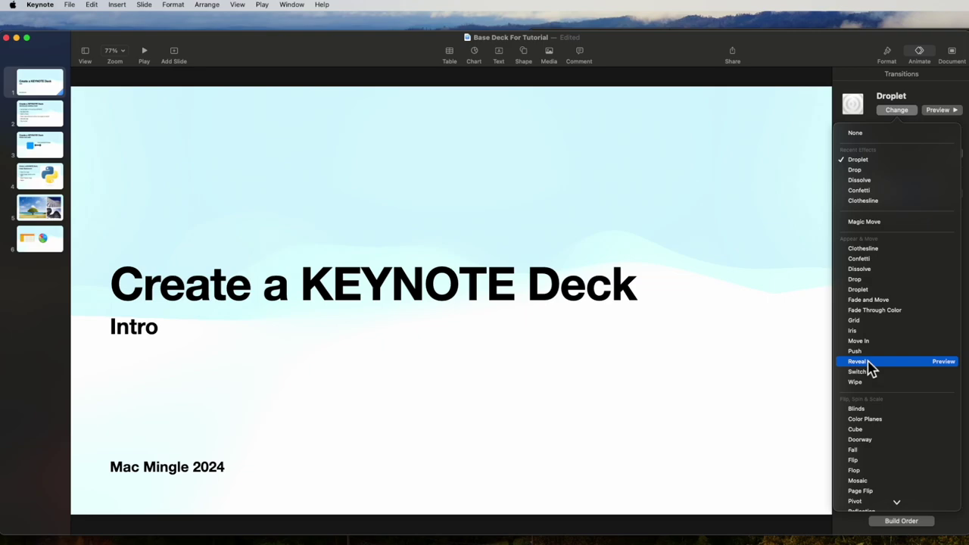
left_click(862, 382)
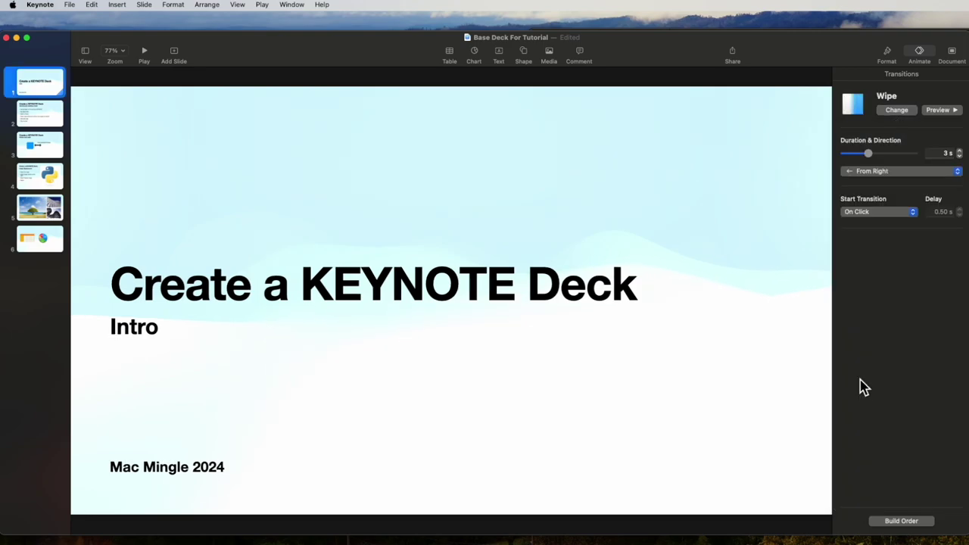
left_click(898, 111)
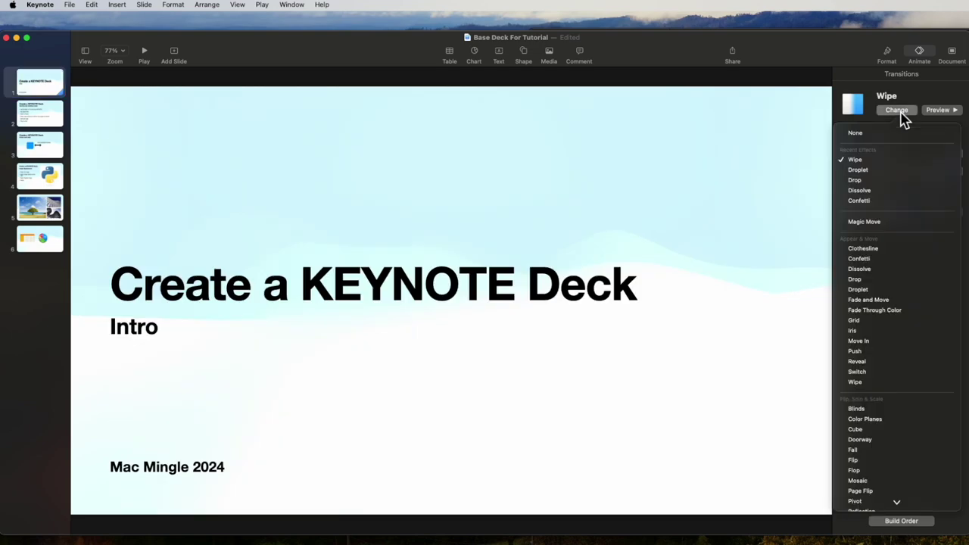
scroll(892, 212, "down", 3)
Try Blinds, Color Planes and Object Cube as the title slide's transition.
scroll(892, 212, "down", 3)
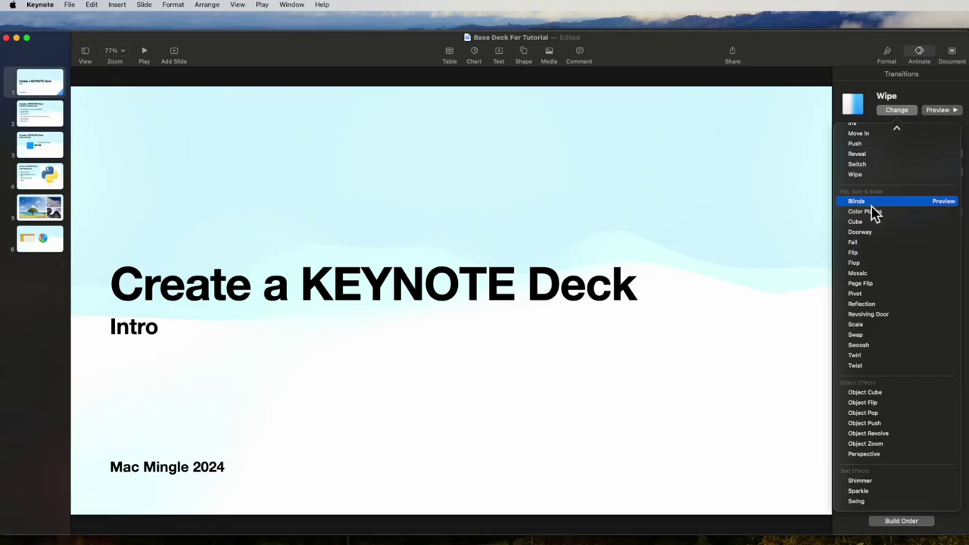
left_click(856, 202)
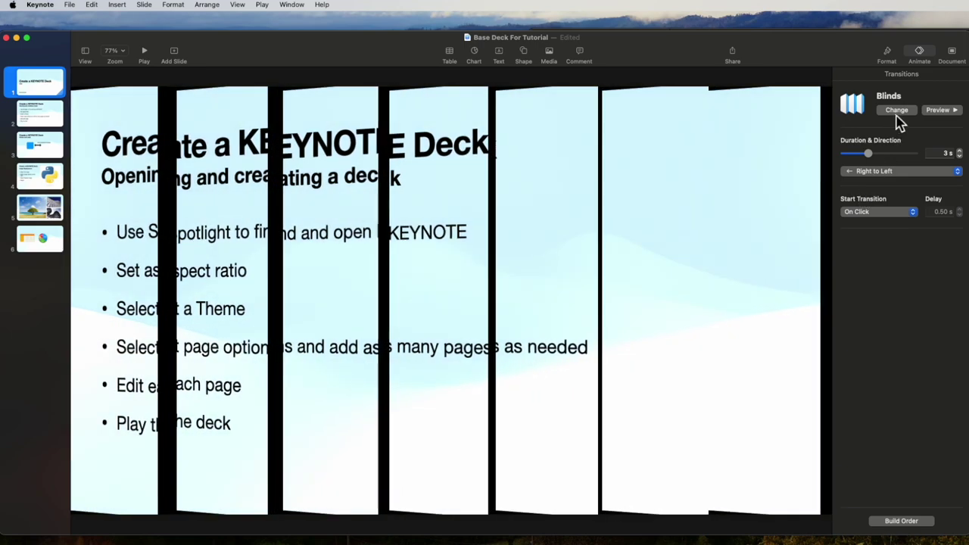
left_click(898, 112)
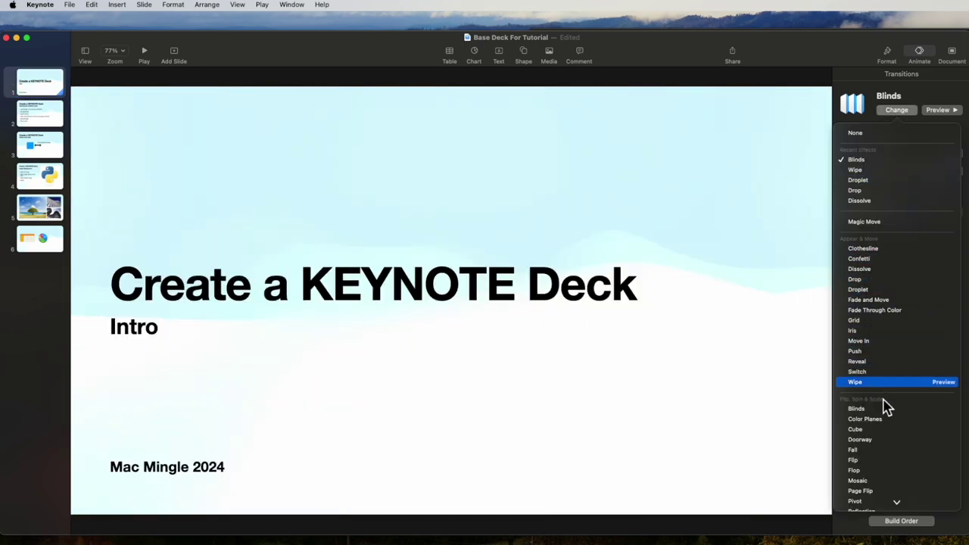
left_click(870, 421)
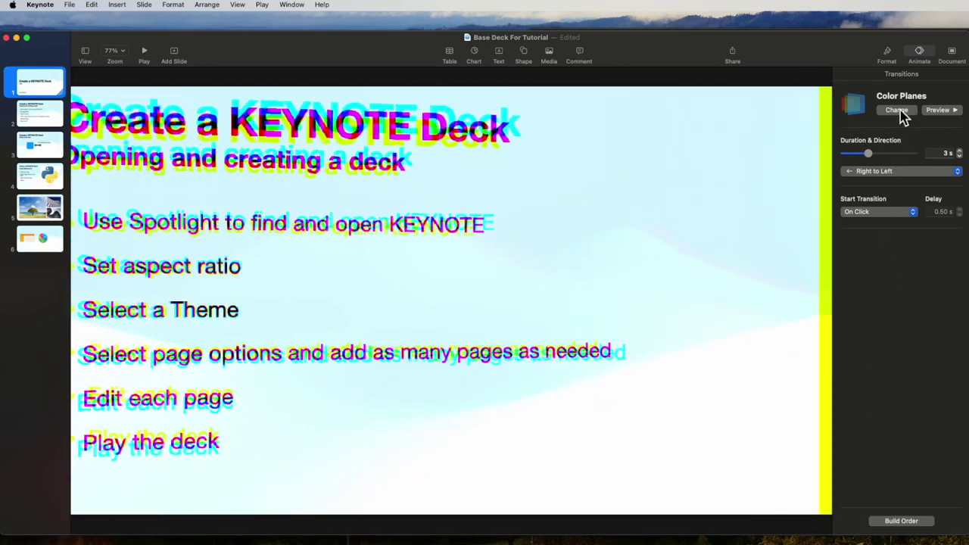
left_click(897, 111)
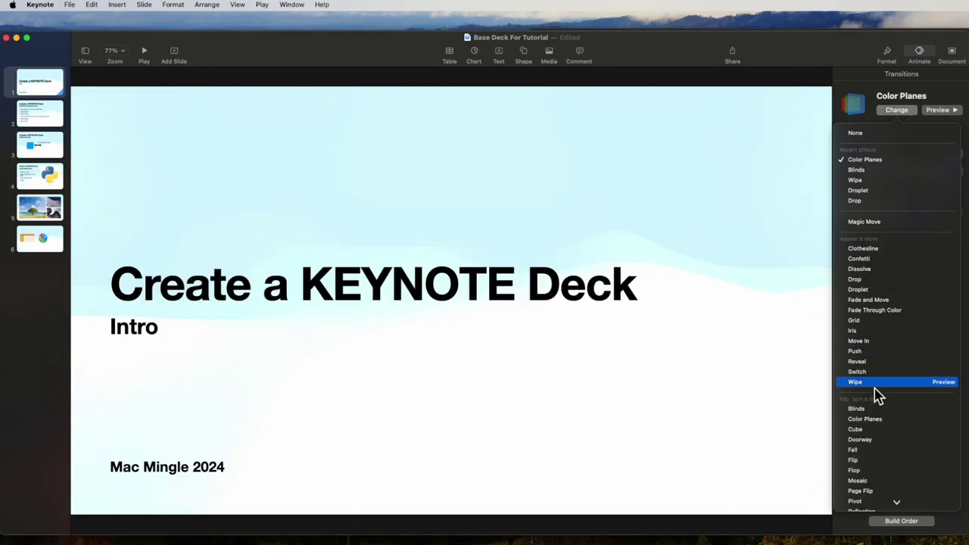
scroll(877, 394, "down", 10)
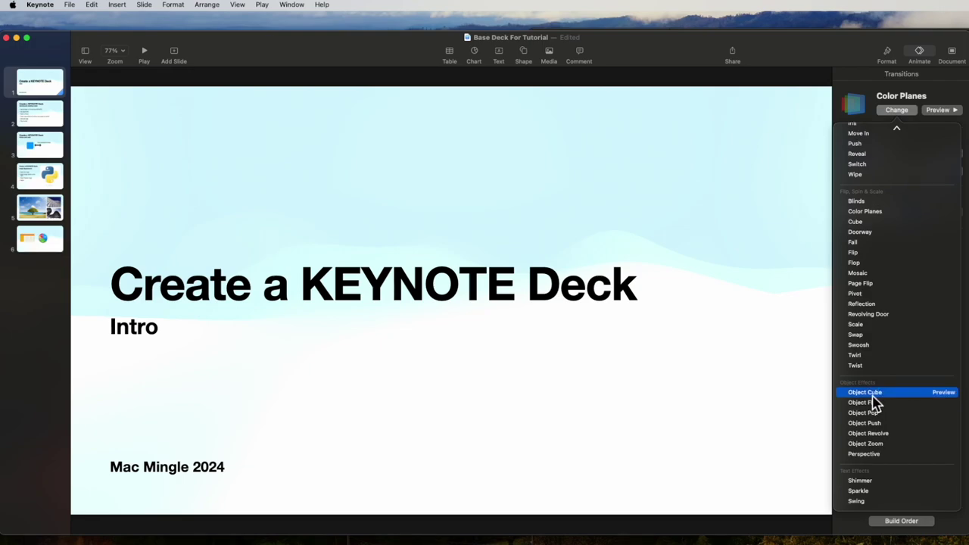
left_click(873, 393)
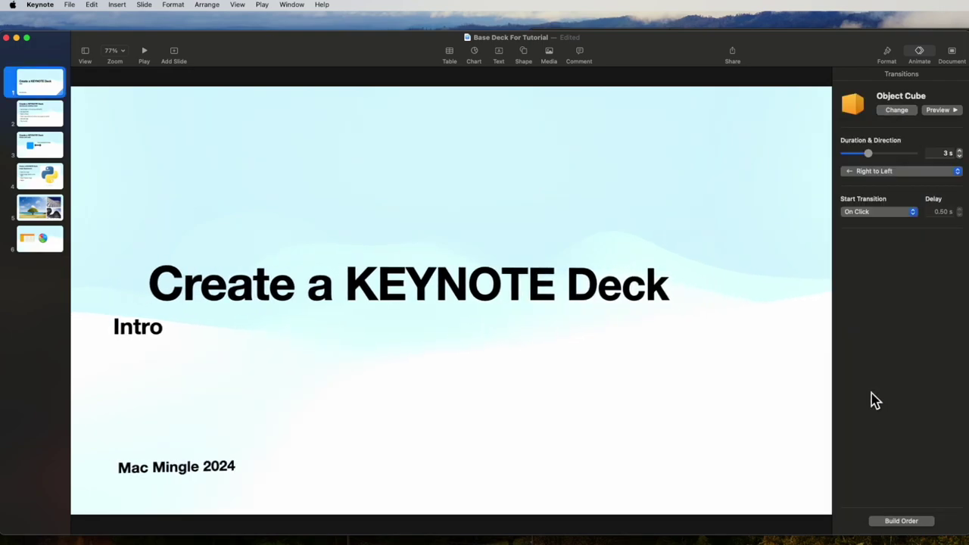
Set the title slide's transition to a 3 s Shimmer and preview it.
left_click(895, 111)
scroll(886, 390, "down", 5)
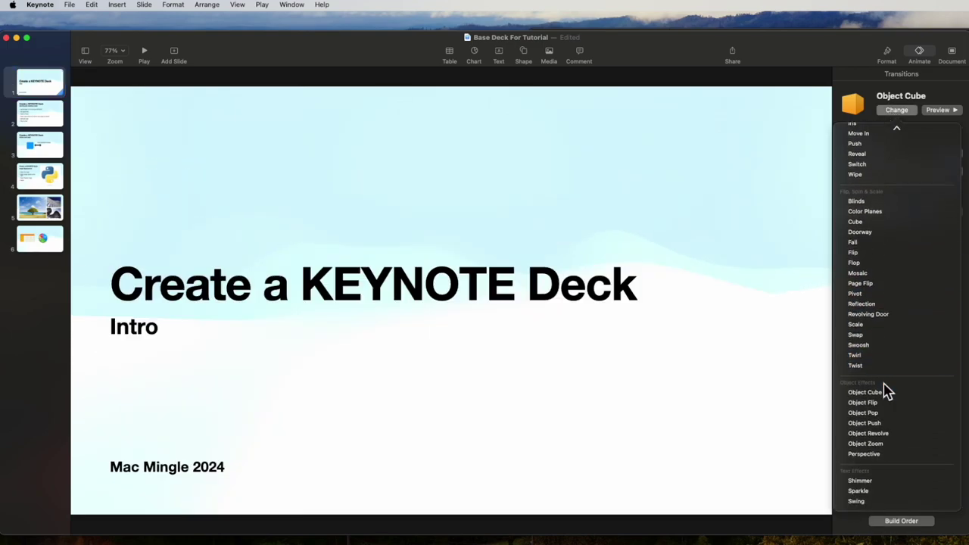
left_click(870, 482)
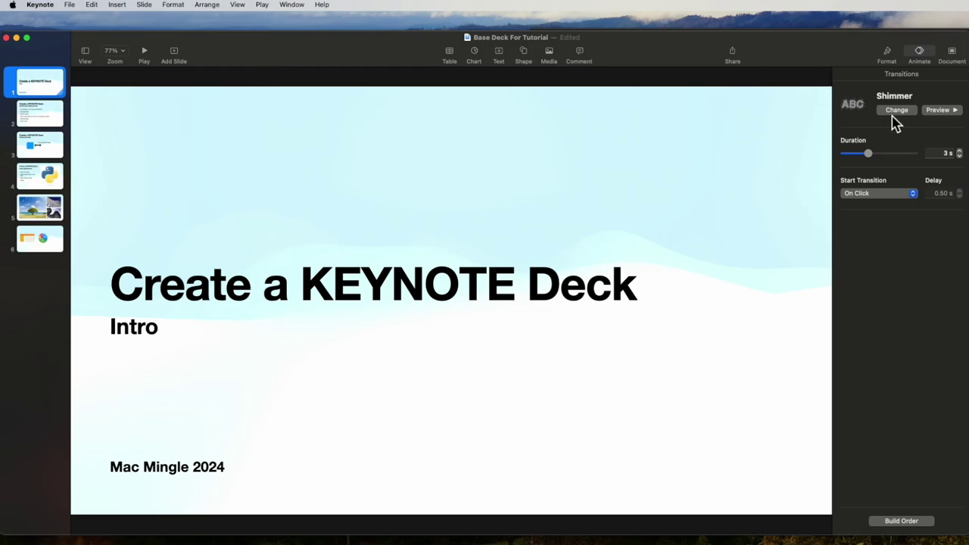
left_click(939, 112)
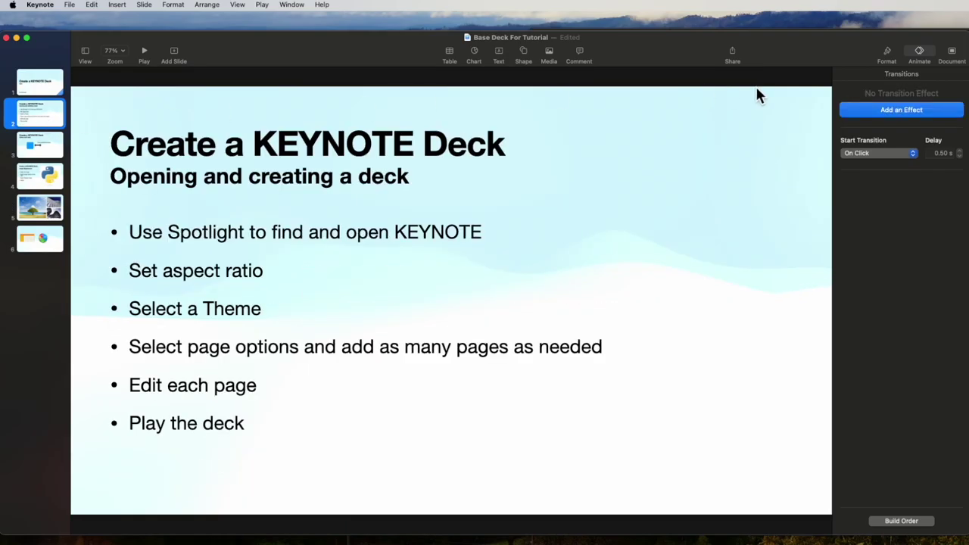
Apply a 1.5 s Confetti transition to slide 2 and a 3 s Clothesline to slide 3.
left_click(883, 113)
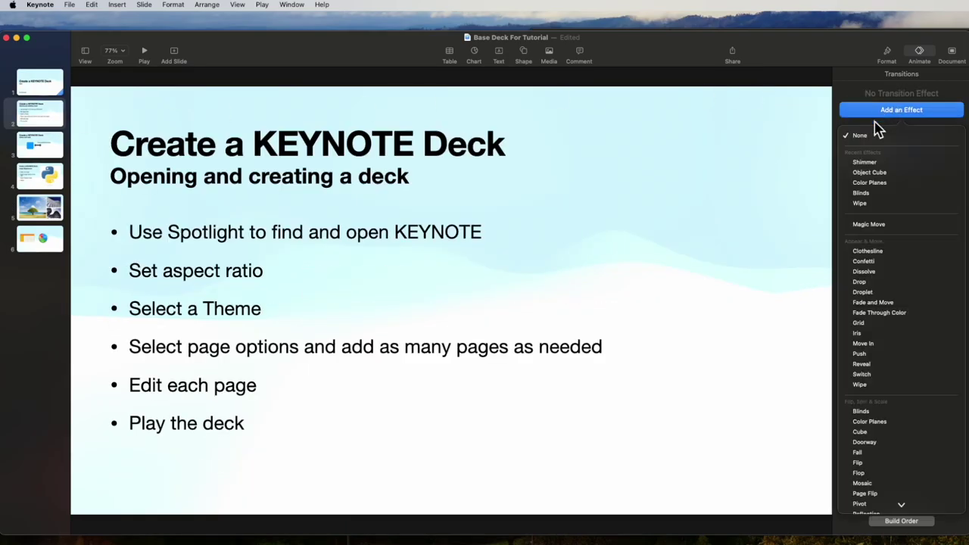
left_click(875, 262)
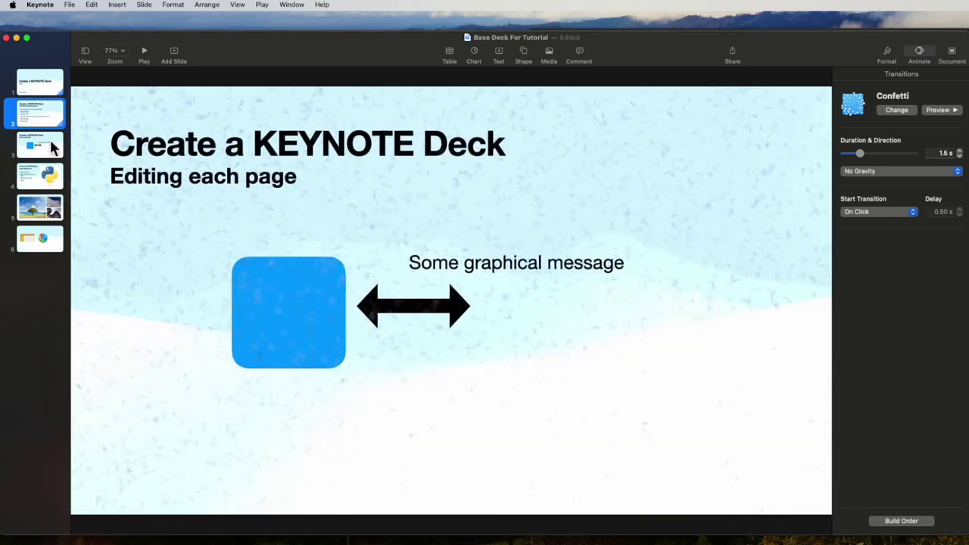
left_click(48, 151)
left_click(883, 115)
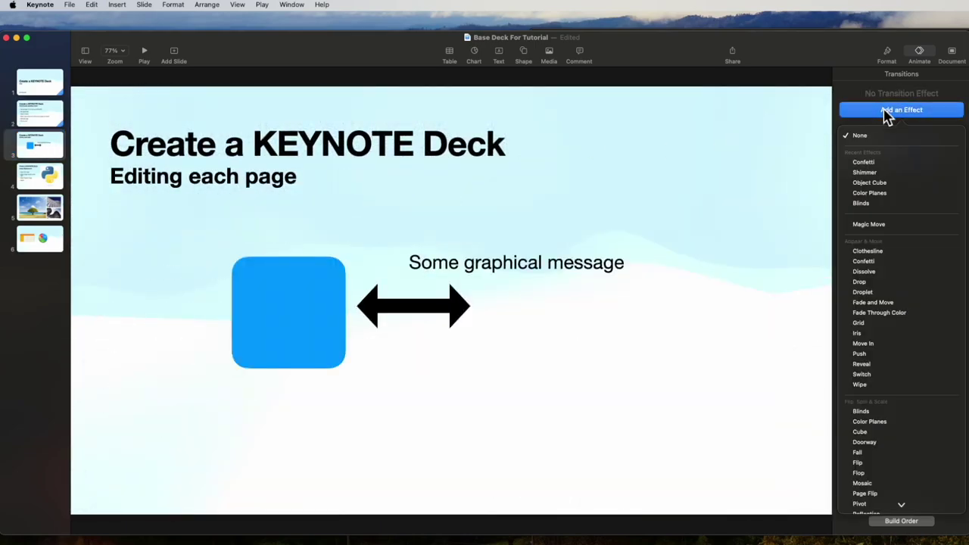
left_click(871, 253)
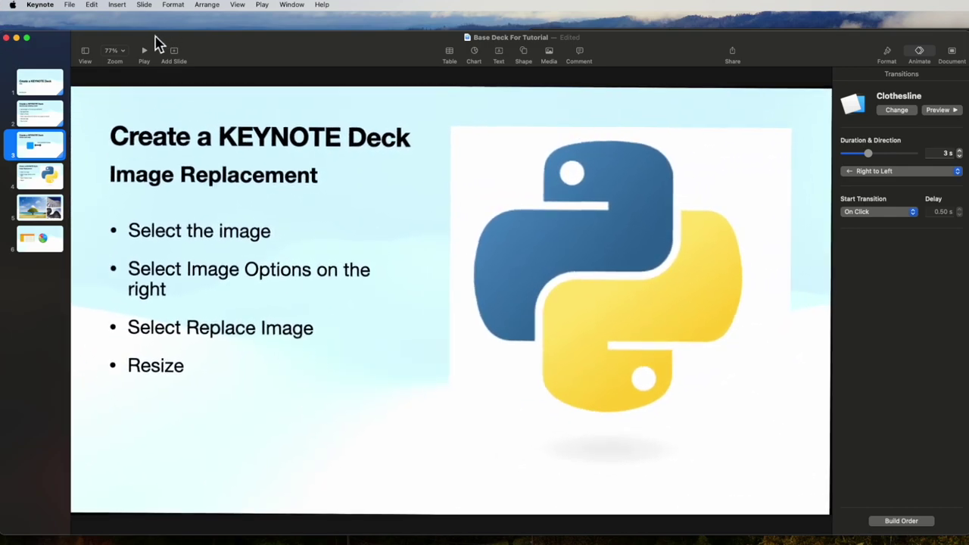
key("Up")
key("Up")
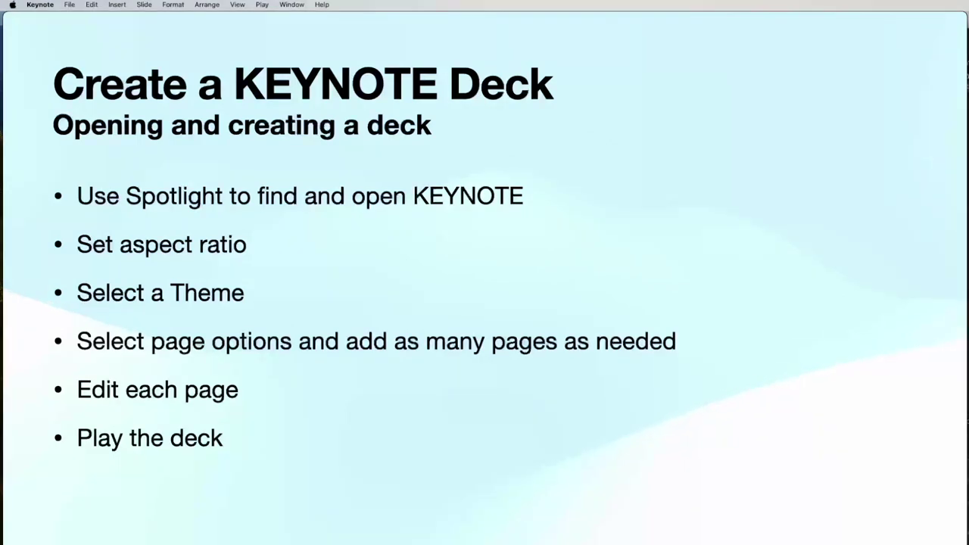
Advance the full-screen slideshow two slides to the Image Replacement slide.
left_click(825, 99)
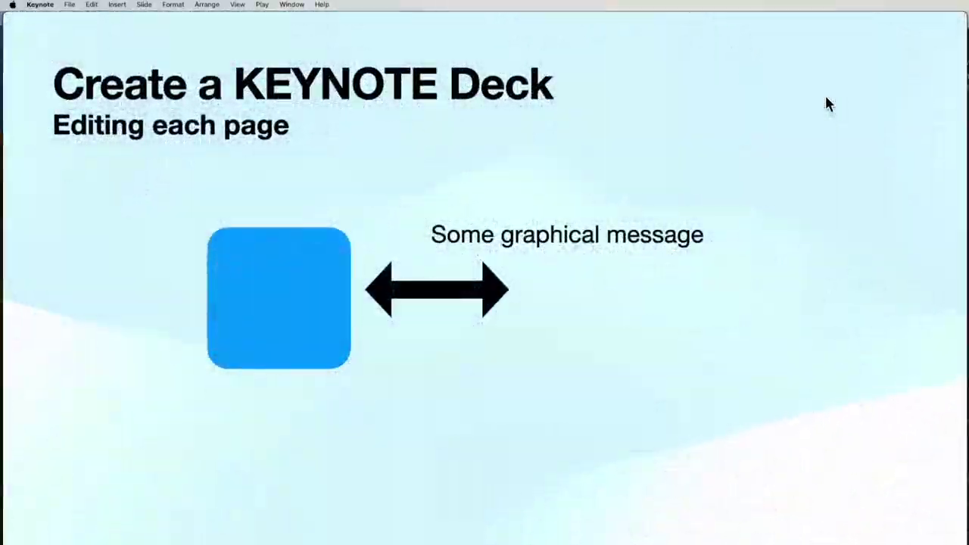
left_click(826, 97)
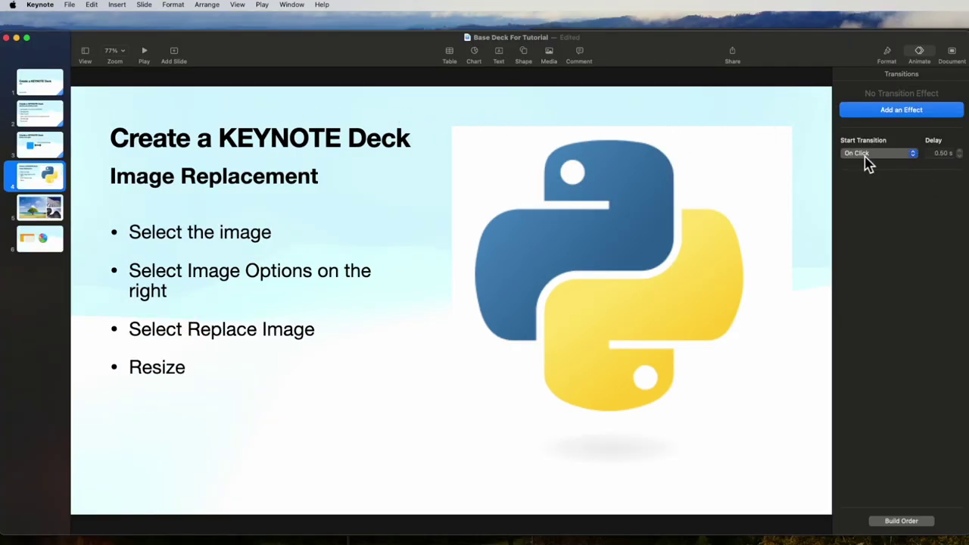
Set the transitions on slides 1 and 2 to start automatically.
left_click(32, 89)
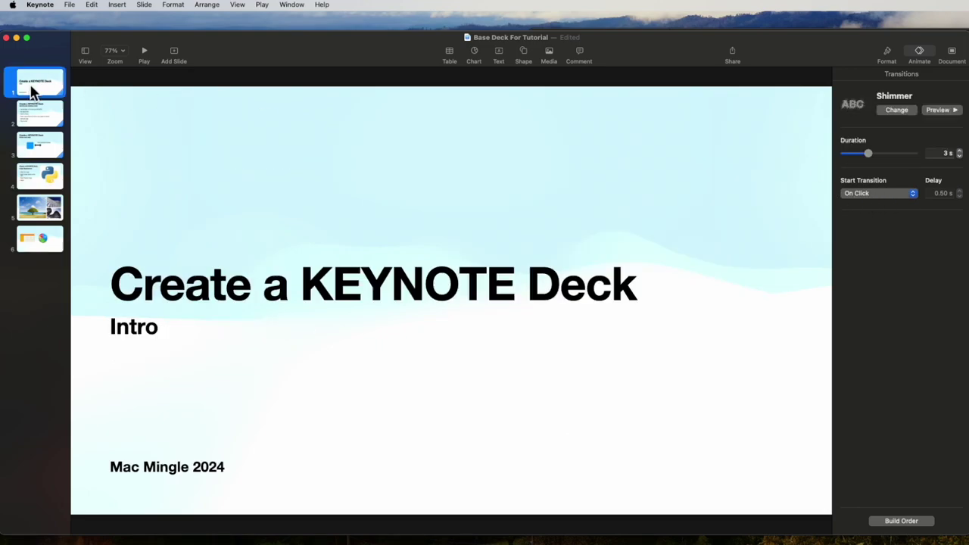
left_click(914, 194)
left_click(883, 208)
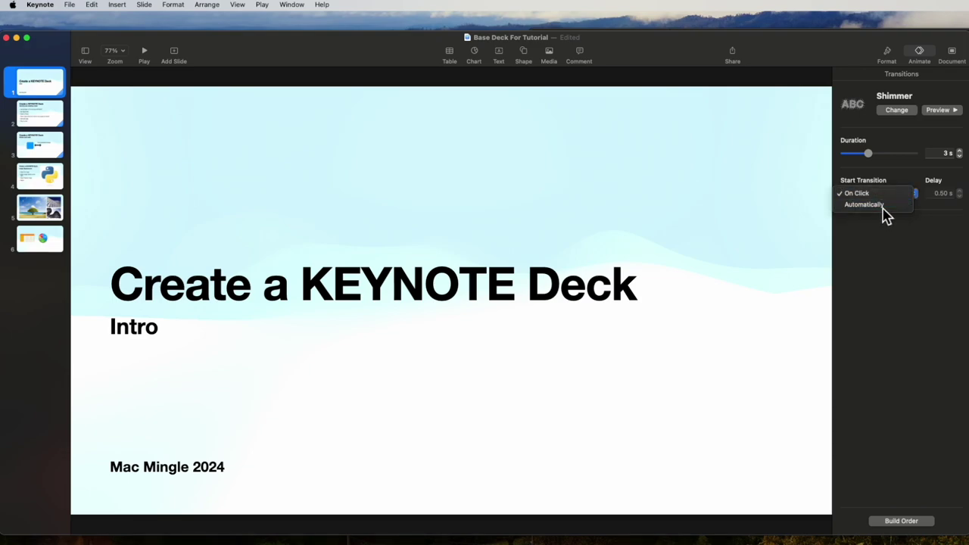
left_click(41, 125)
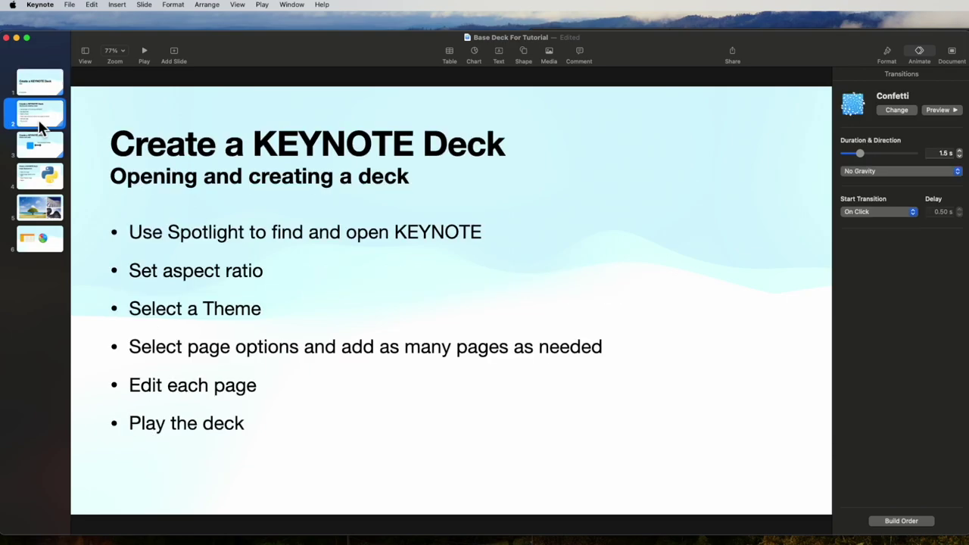
left_click(913, 212)
left_click(891, 224)
Set slides 3 and 5 together to start their transitions automatically, then check slide 6.
left_click(38, 154)
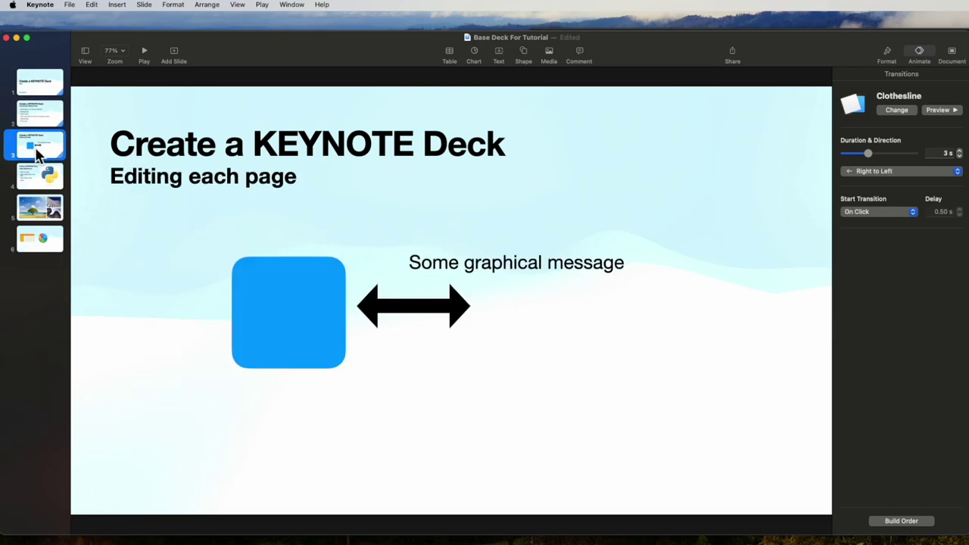
left_click(40, 206, "shift")
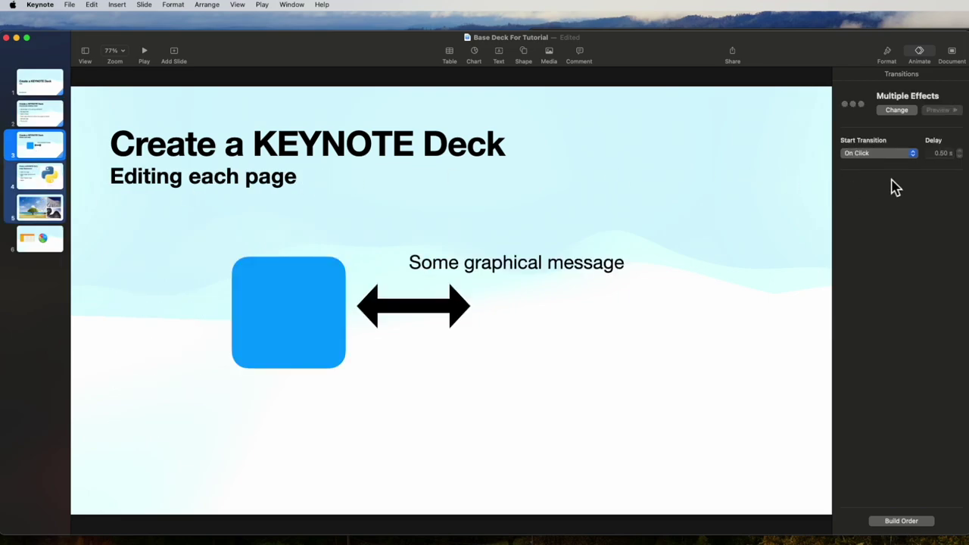
left_click(914, 155)
left_click(887, 171)
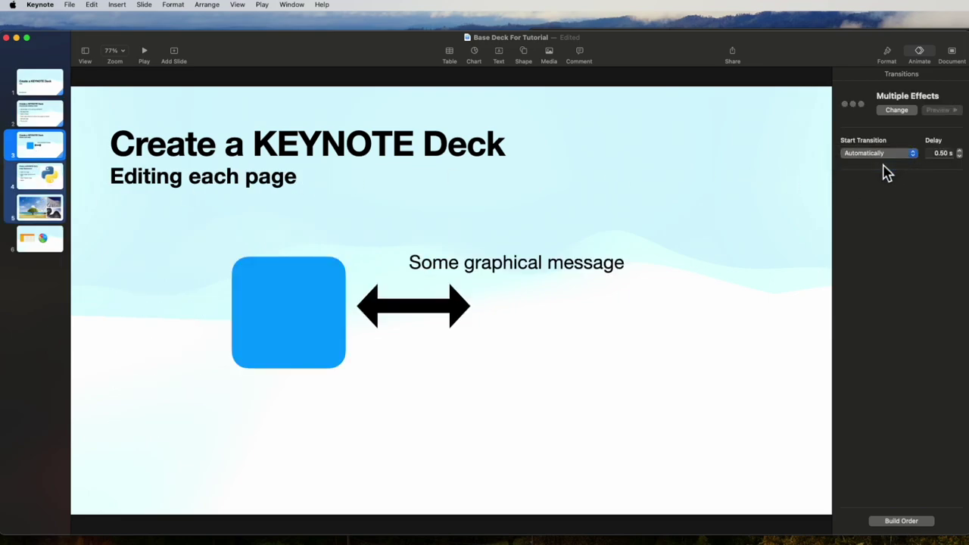
left_click(42, 241)
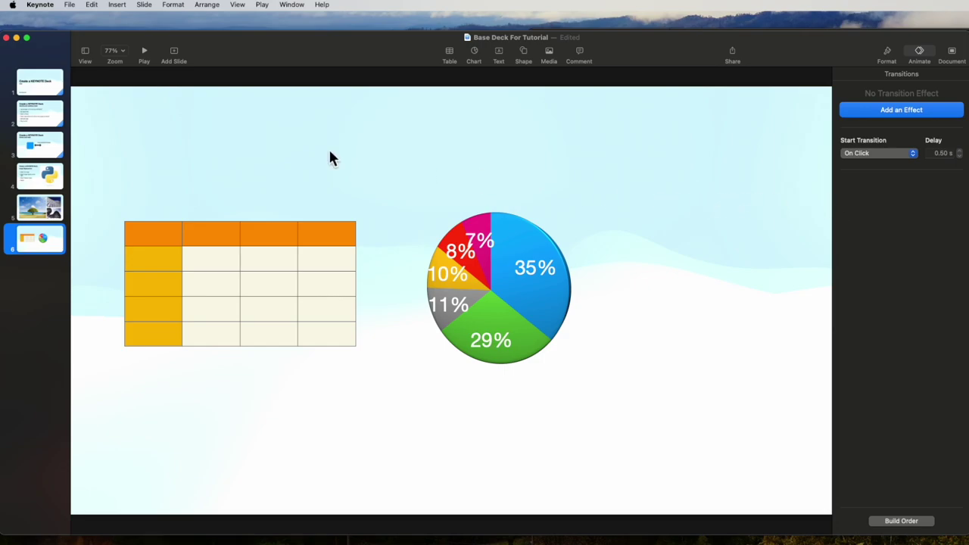
left_click(39, 91)
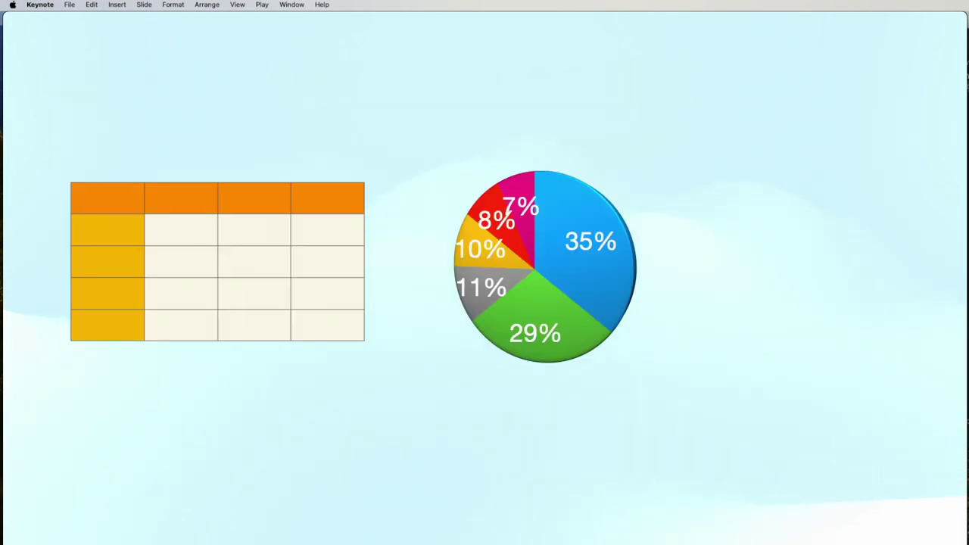
key("Escape")
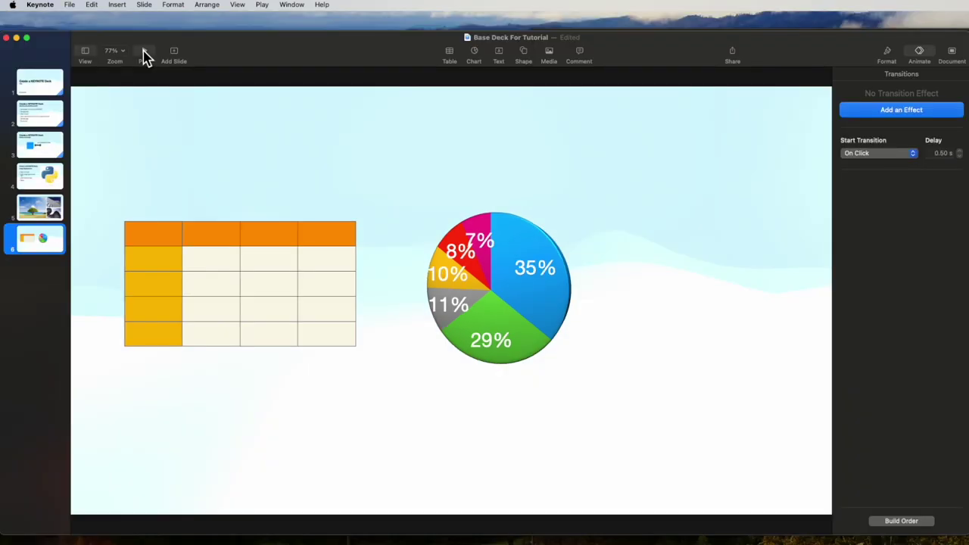
Preview the title slide's Shimmer transition twice and keep its start set to Automatically.
left_click(41, 95)
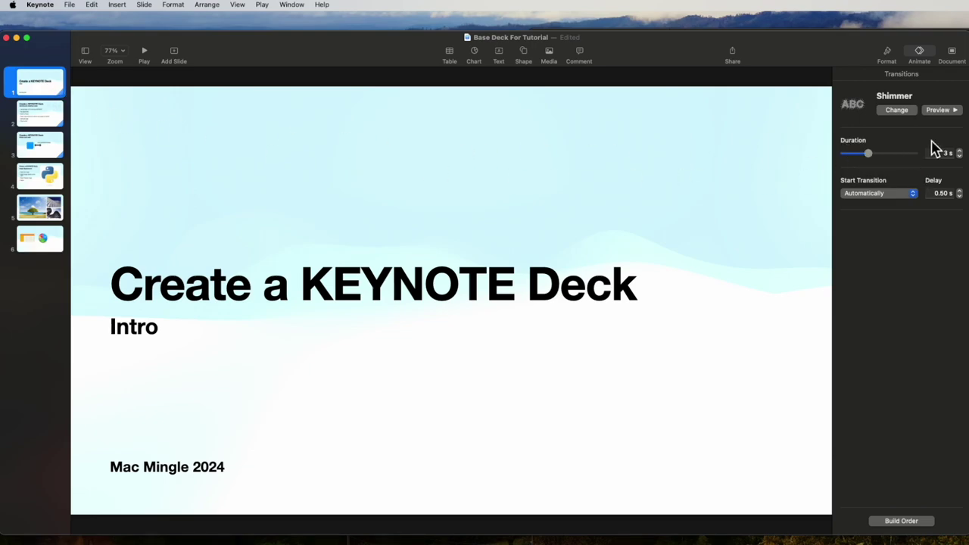
left_click(945, 113)
left_click(948, 110)
left_click(914, 199)
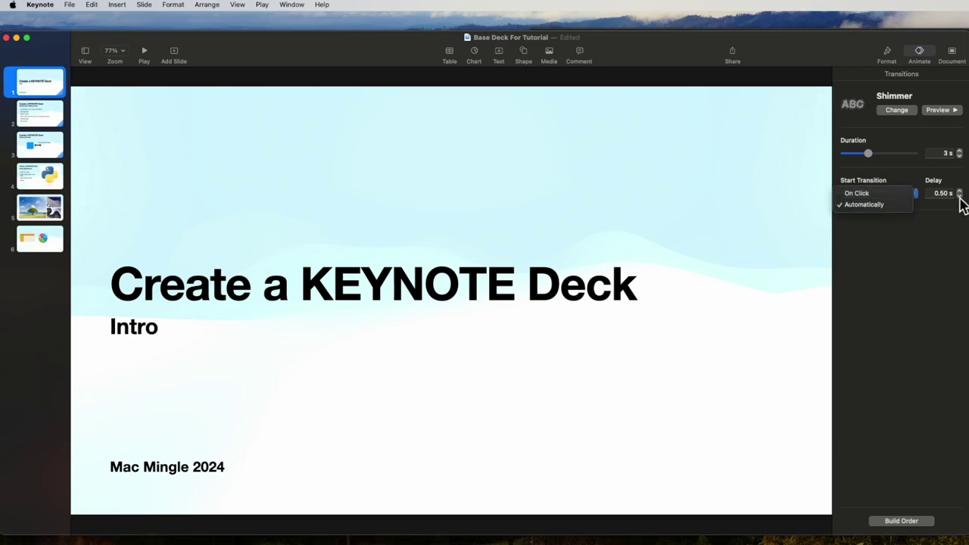
left_click(892, 206)
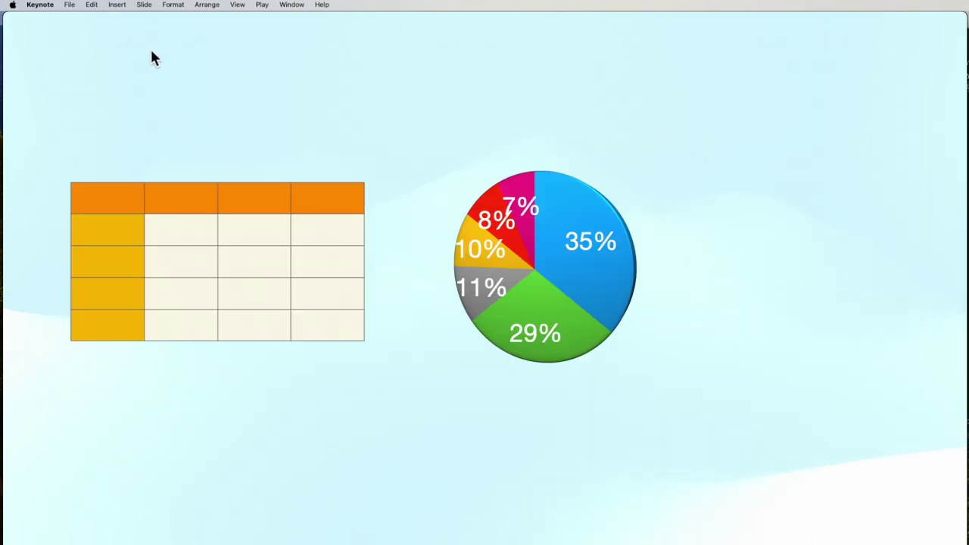
Exit the slideshow from the final table and pie chart slide.
key("Escape")
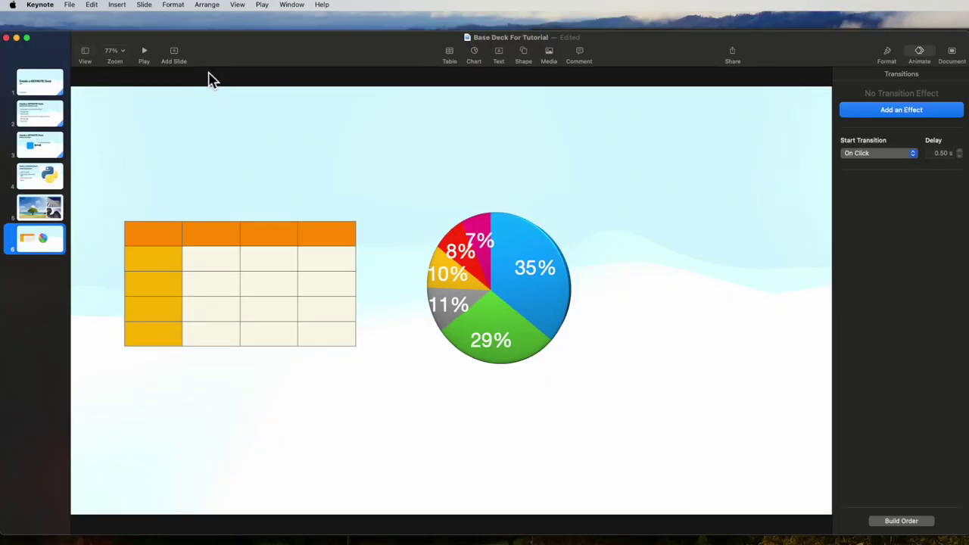
Select slides 1 through 5 together and apply Clothesline to all of them.
left_click(44, 91)
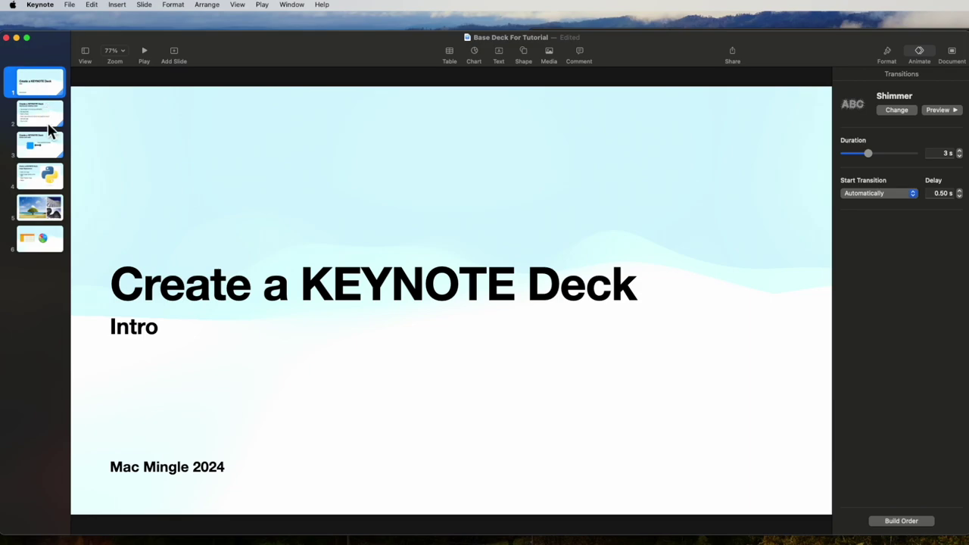
left_click(43, 215, "shift")
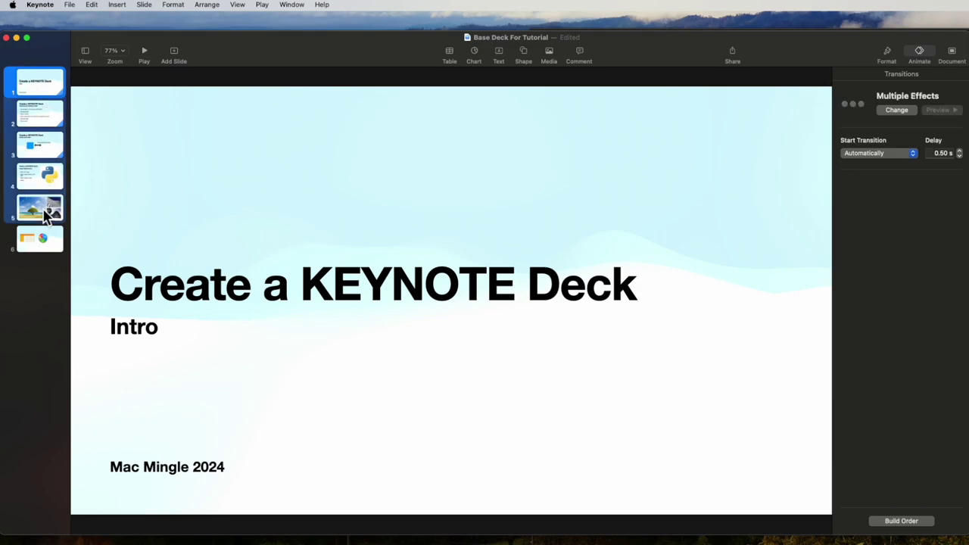
left_click(898, 113)
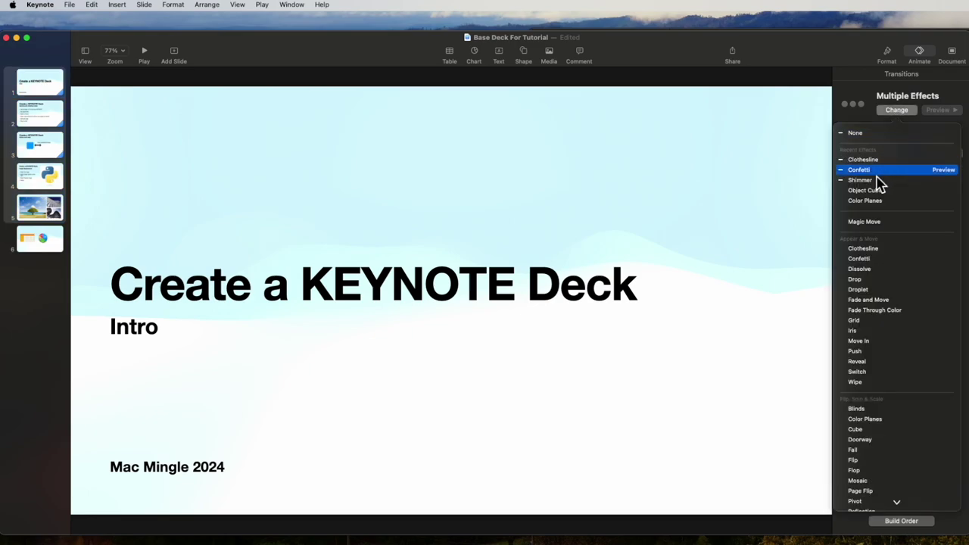
left_click(871, 250)
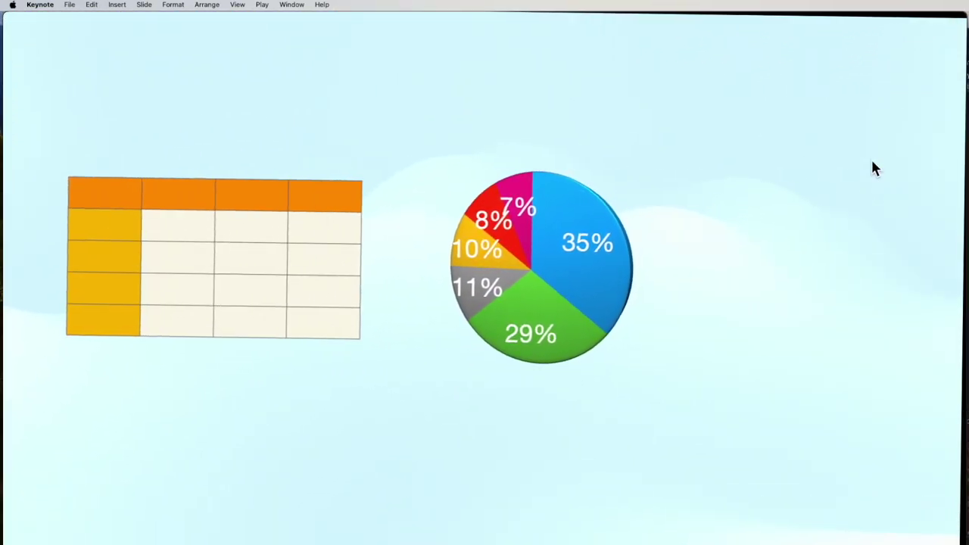
key("Escape")
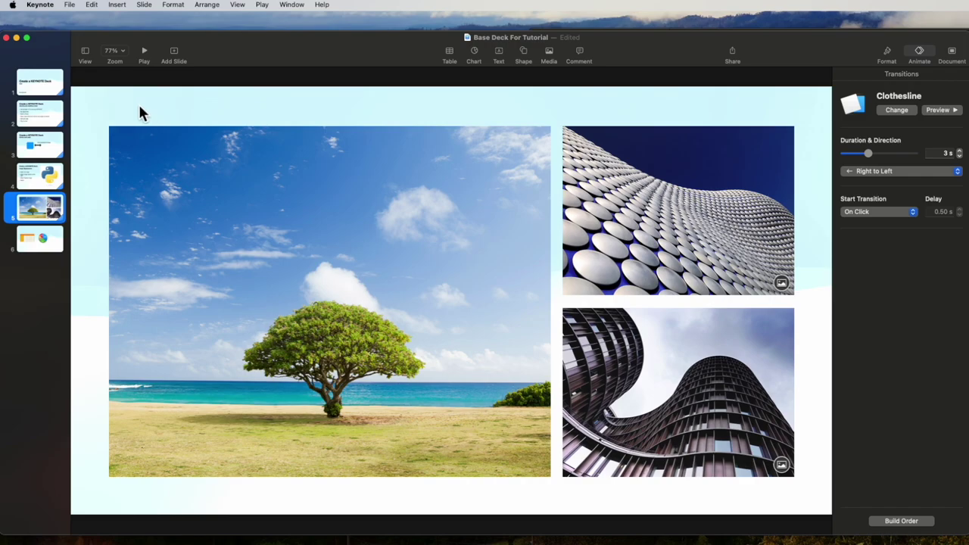
Change slide 1's transition to Dissolve, then to a Wipe from the right, and preview it.
left_click(39, 85)
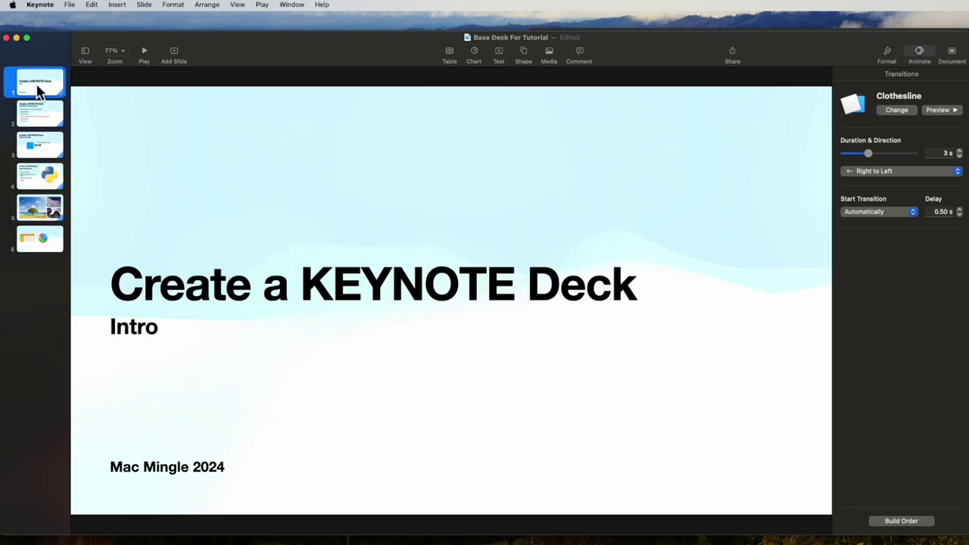
left_click(899, 111)
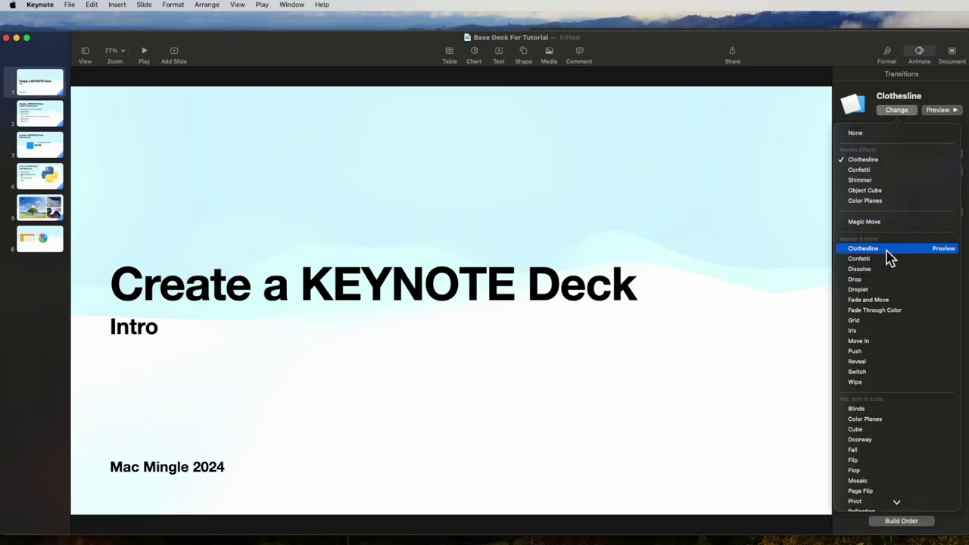
left_click(861, 270)
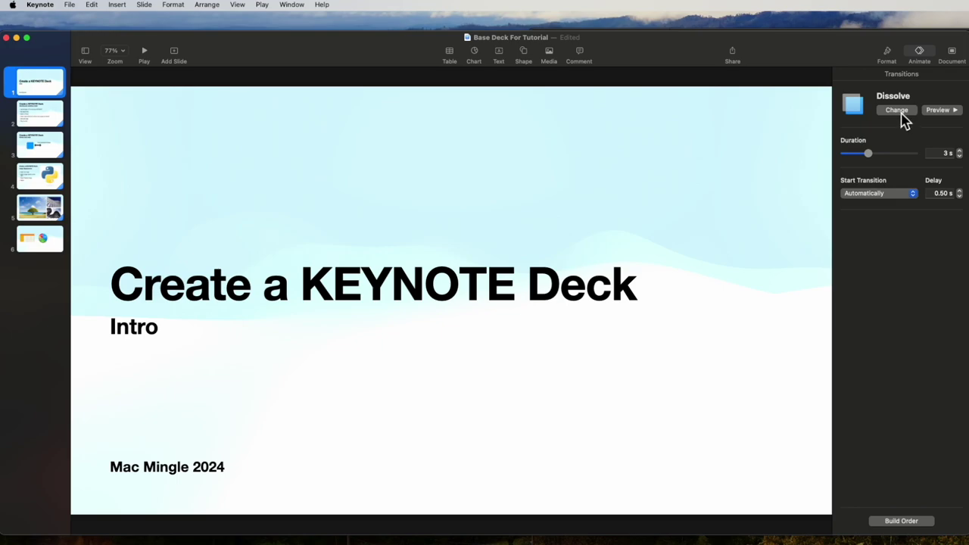
left_click(898, 112)
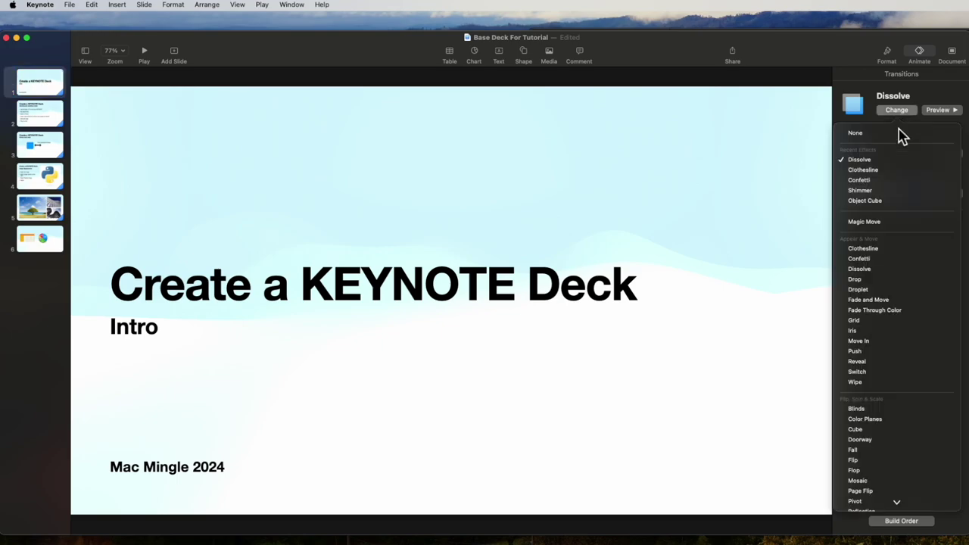
left_click(858, 383)
left_click(939, 111)
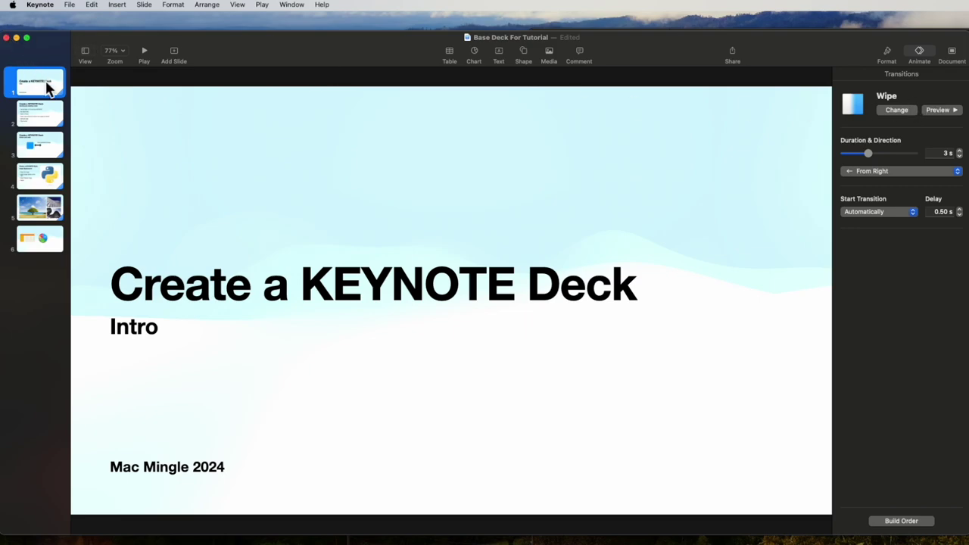
Apply Dissolve to slides 1–5 and shorten its duration to 1 s.
left_click(44, 214, "shift")
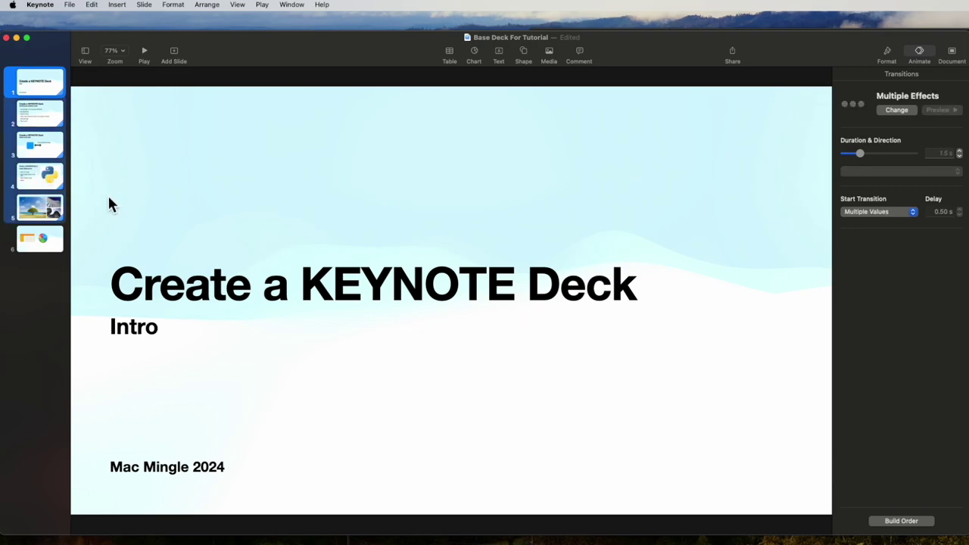
left_click(905, 112)
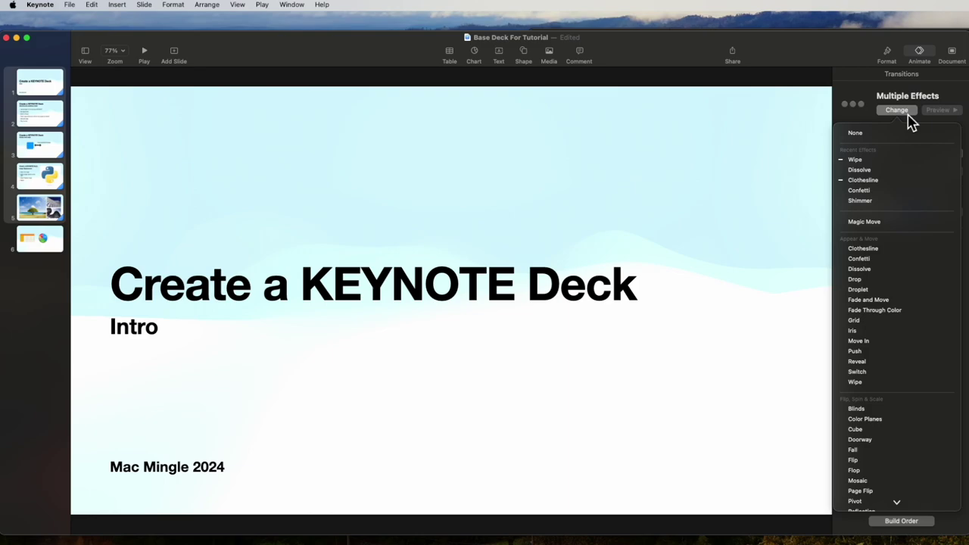
left_click(863, 270)
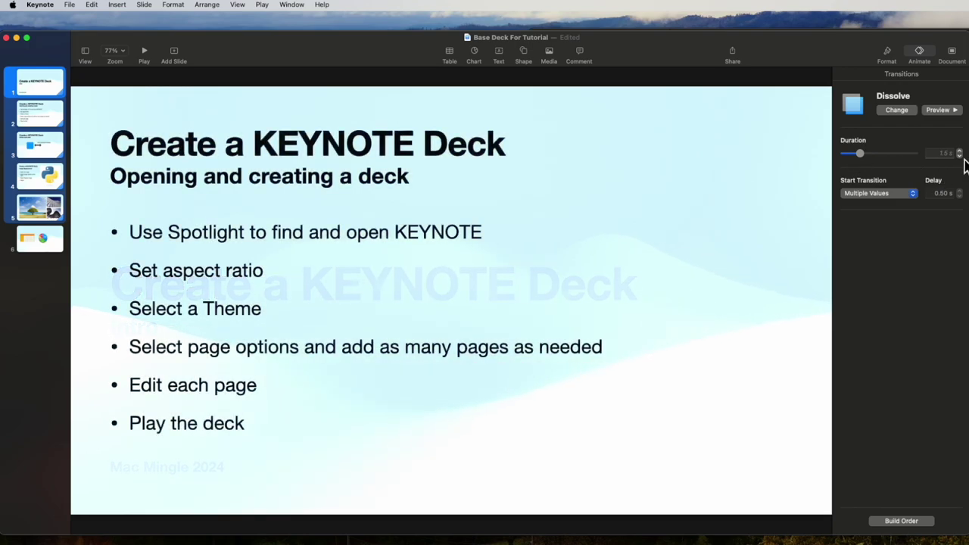
left_click(960, 156)
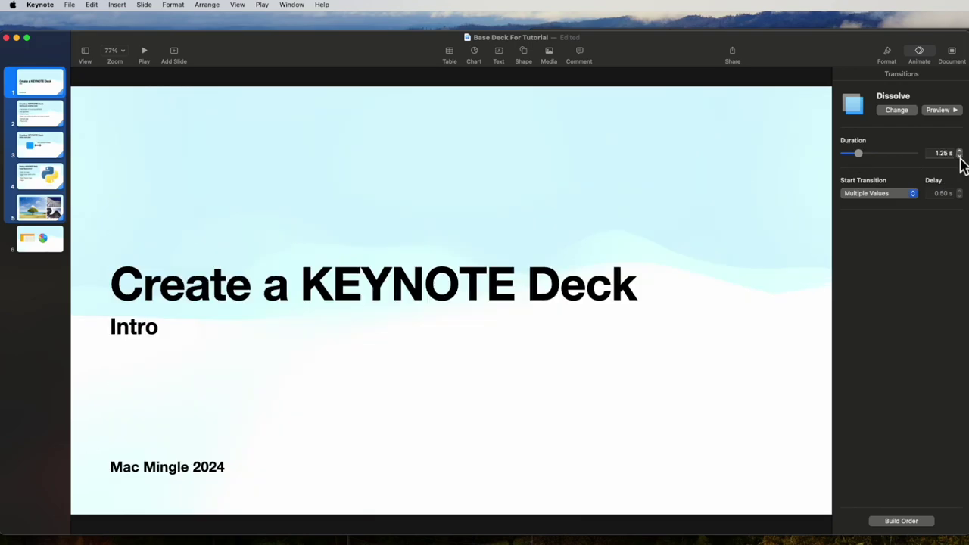
left_click(959, 156)
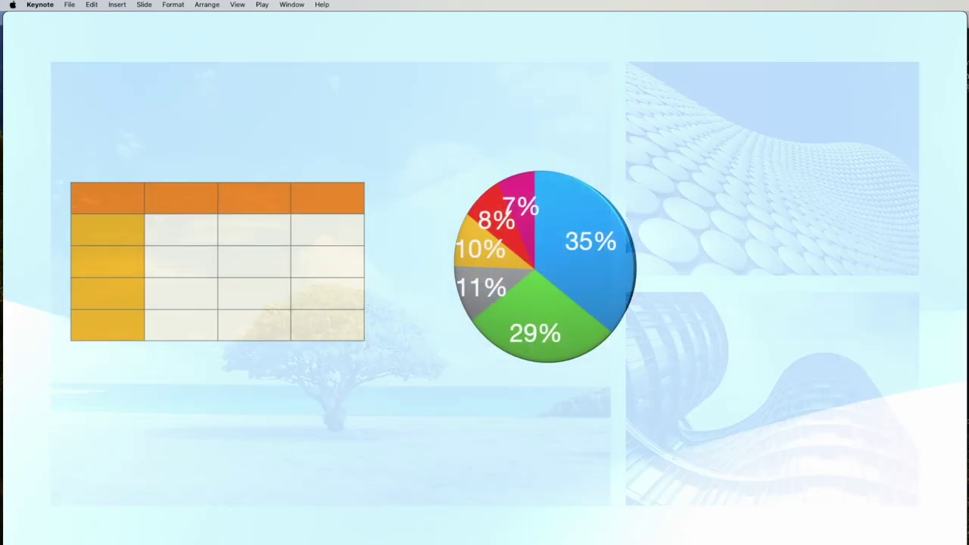
key("Escape")
Set Start Transition to On Click for slide 1, then for slides 2–5.
left_click(38, 90)
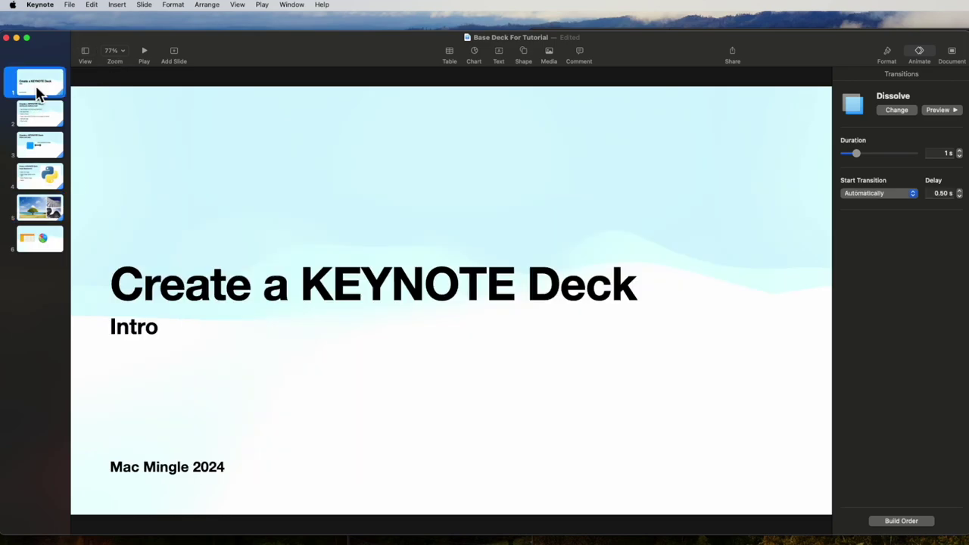
left_click(915, 194)
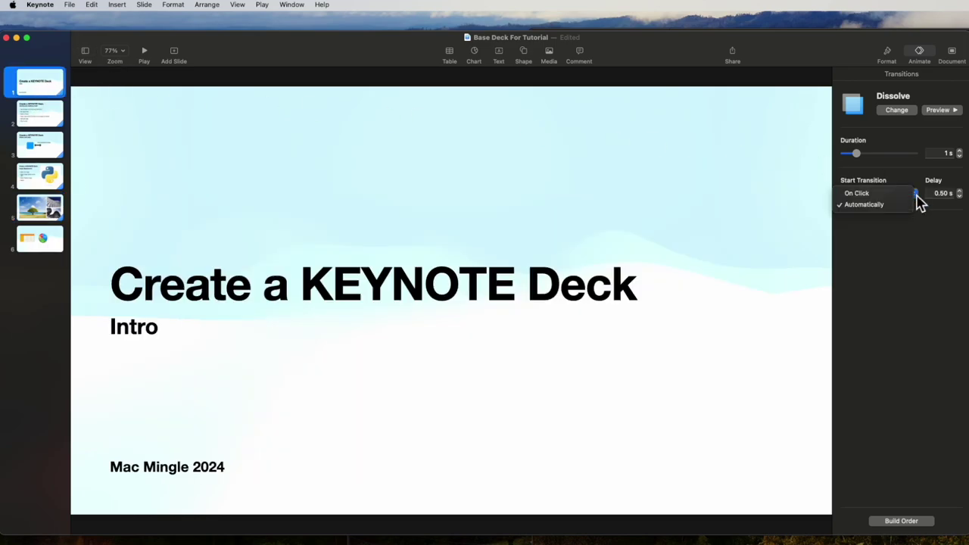
left_click(875, 195)
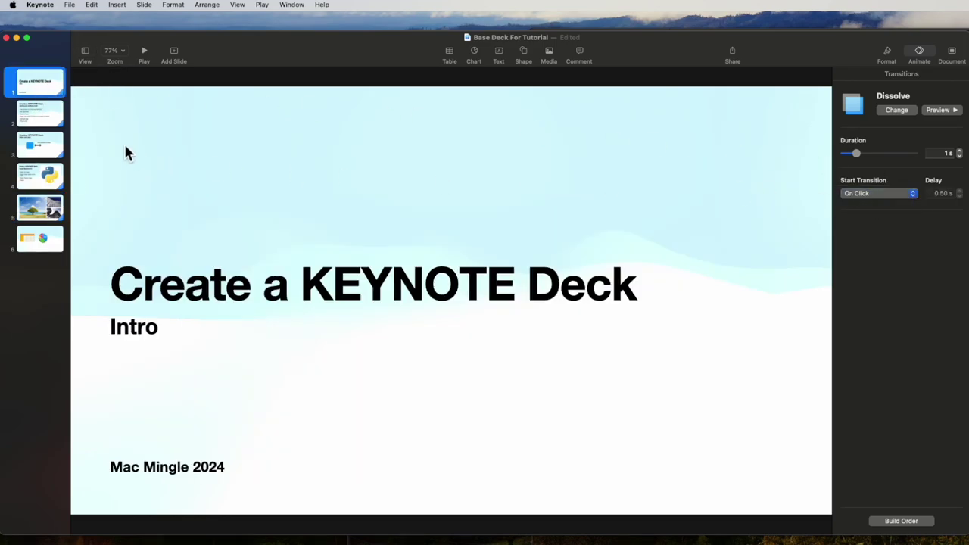
left_click(32, 121)
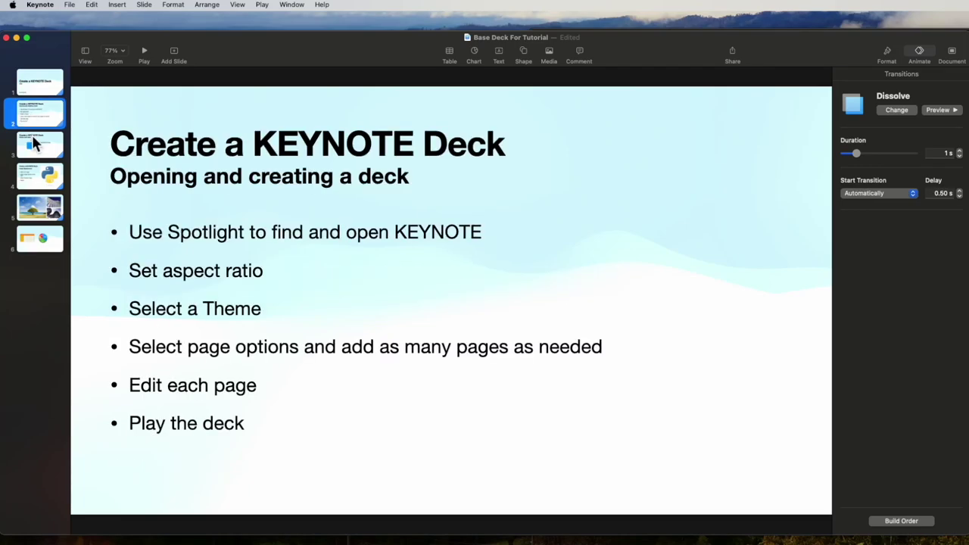
left_click(42, 216, "shift")
left_click(916, 196)
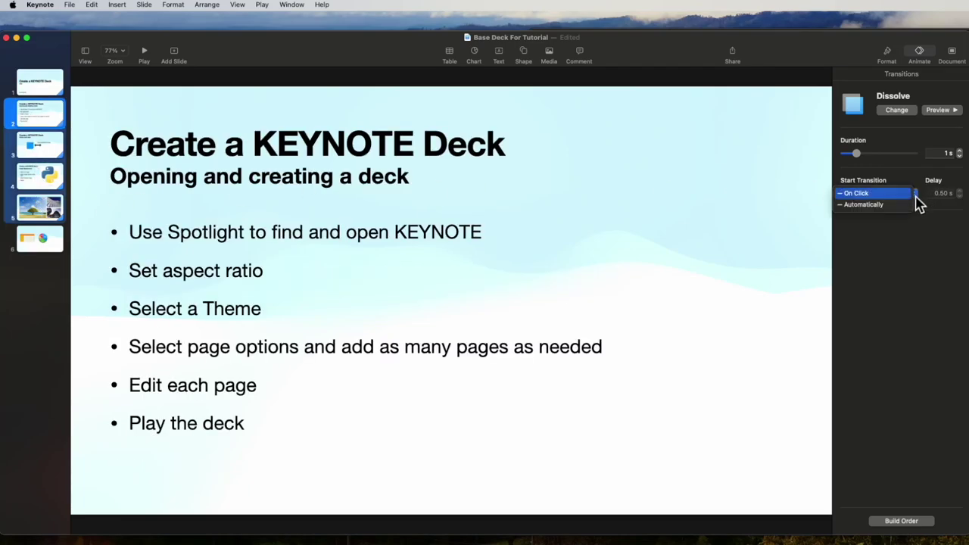
left_click(873, 196)
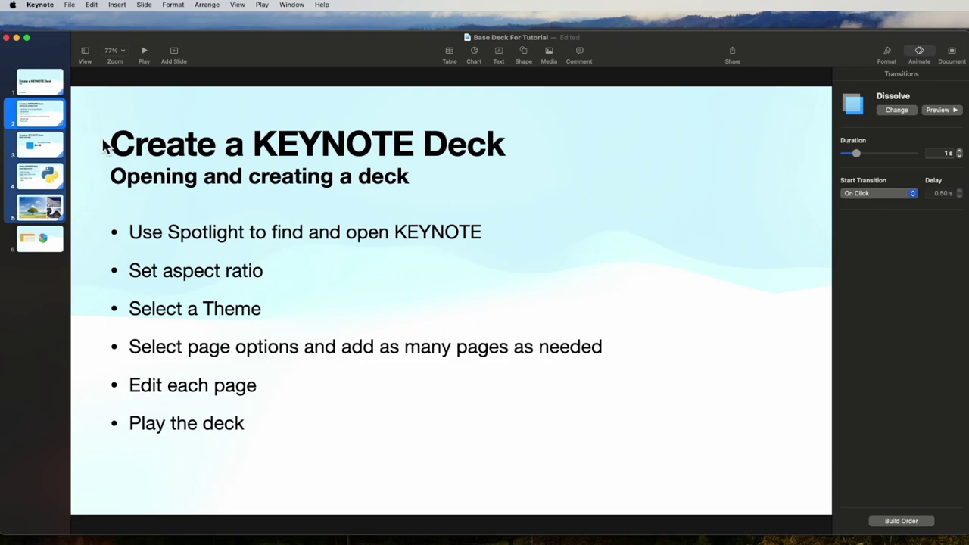
Check each slide's transition setting from slide 1 through slide 6, ending on the title slide.
left_click(34, 91)
left_click(32, 110)
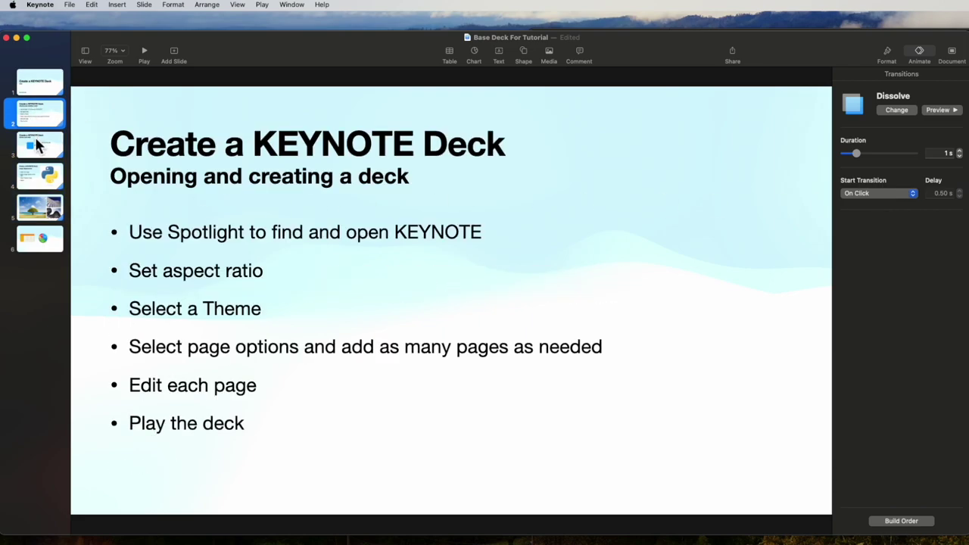
left_click(36, 143)
left_click(38, 176)
left_click(35, 204)
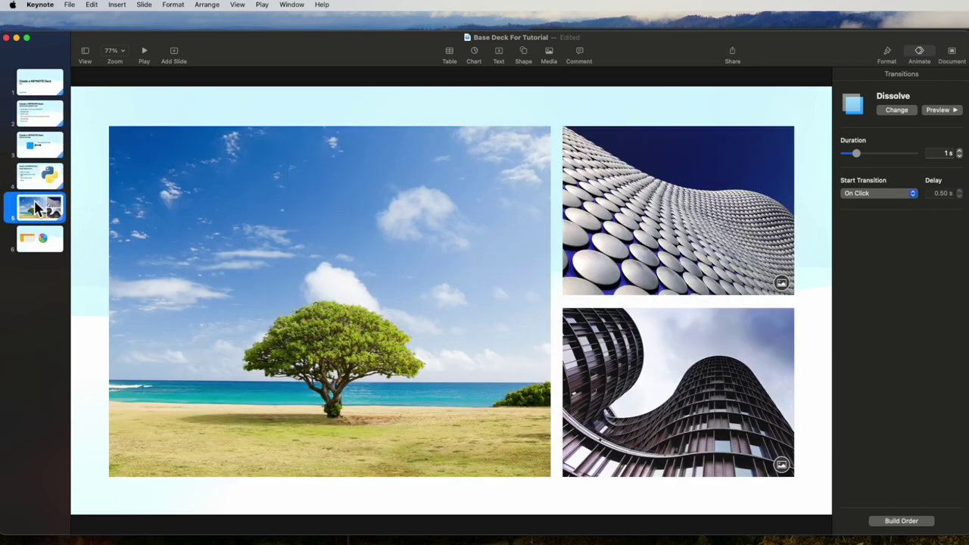
left_click(32, 237)
left_click(42, 94)
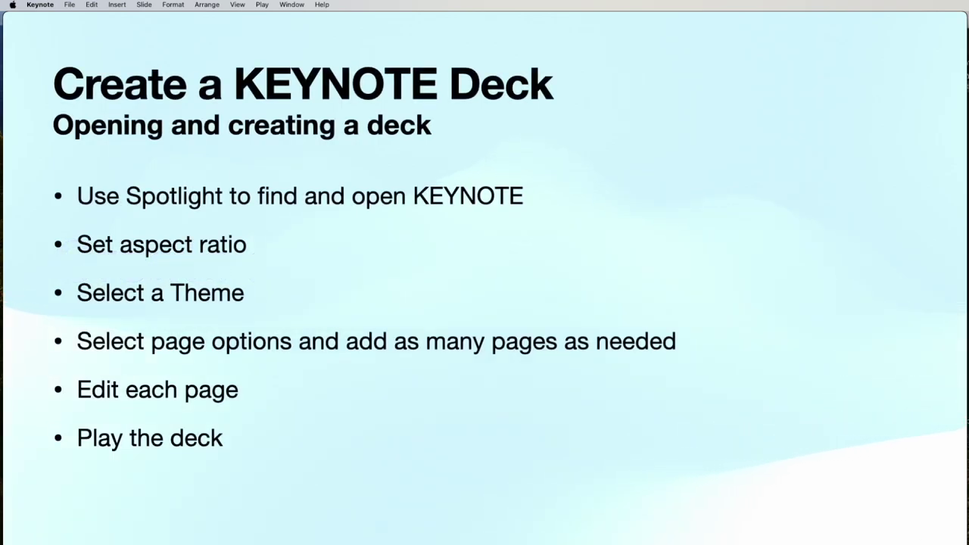
left_click(858, 69)
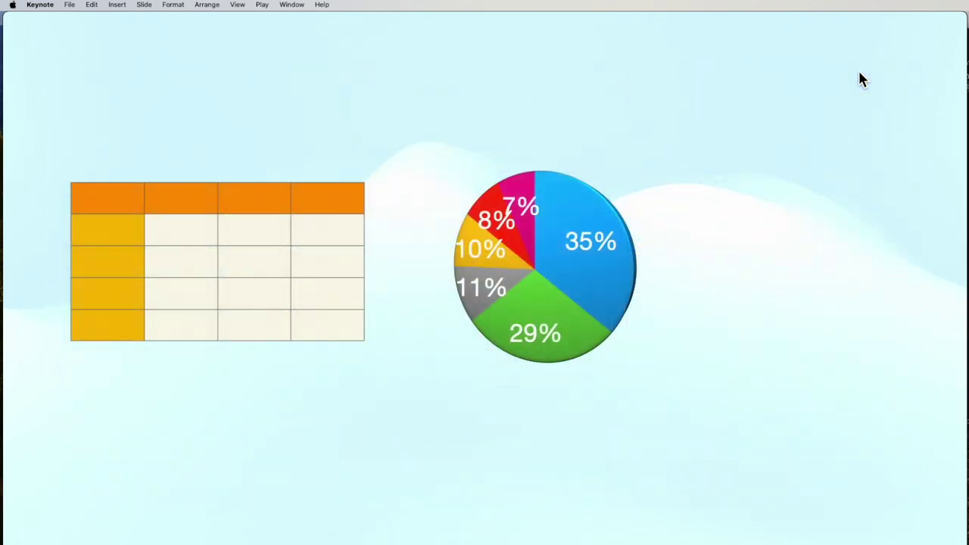
Select slides 1–5 and change their transition to a Wipe from the right.
left_click(858, 68)
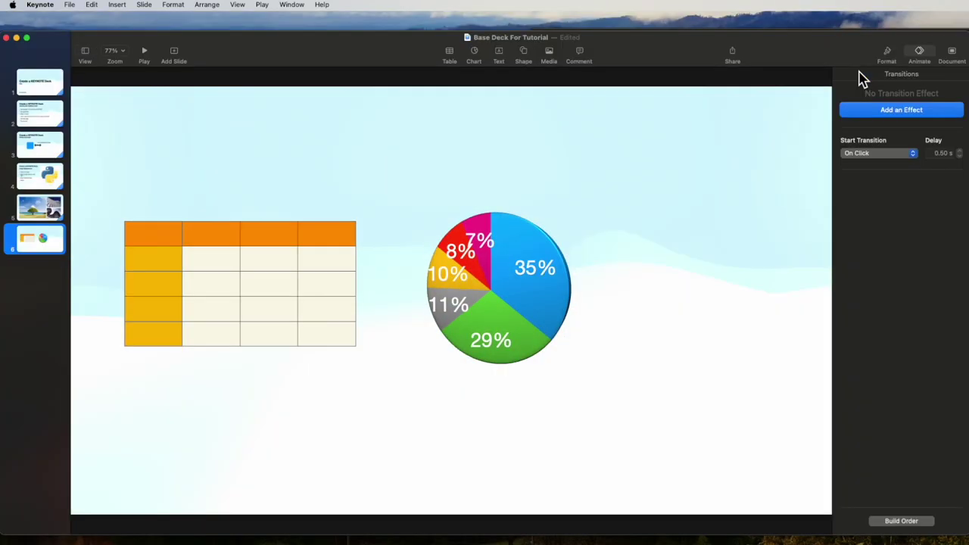
left_click(40, 81)
left_click(33, 206, "shift")
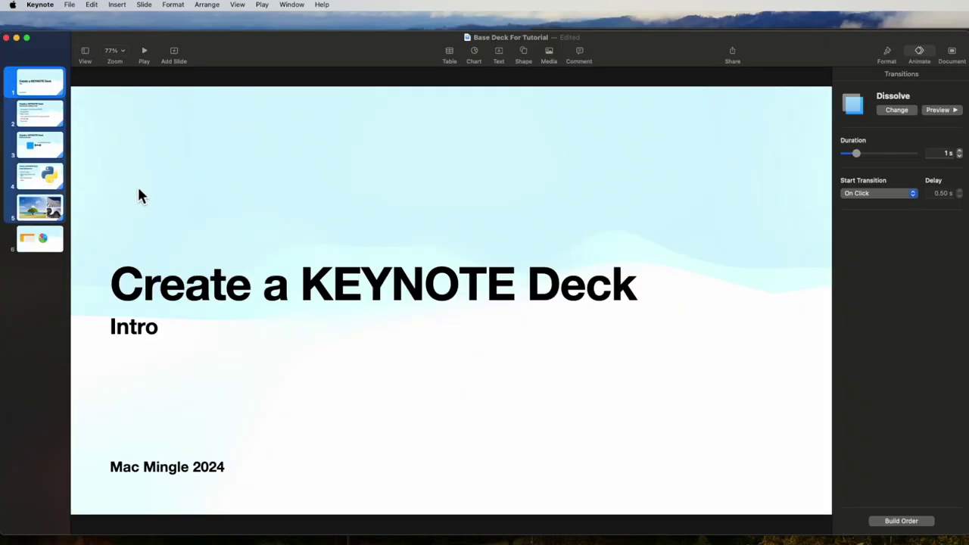
left_click(897, 112)
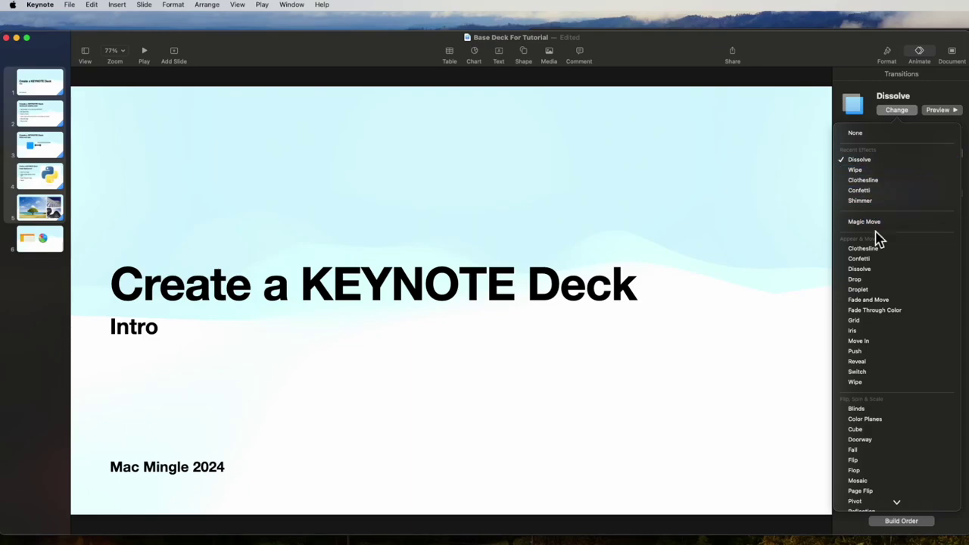
left_click(863, 384)
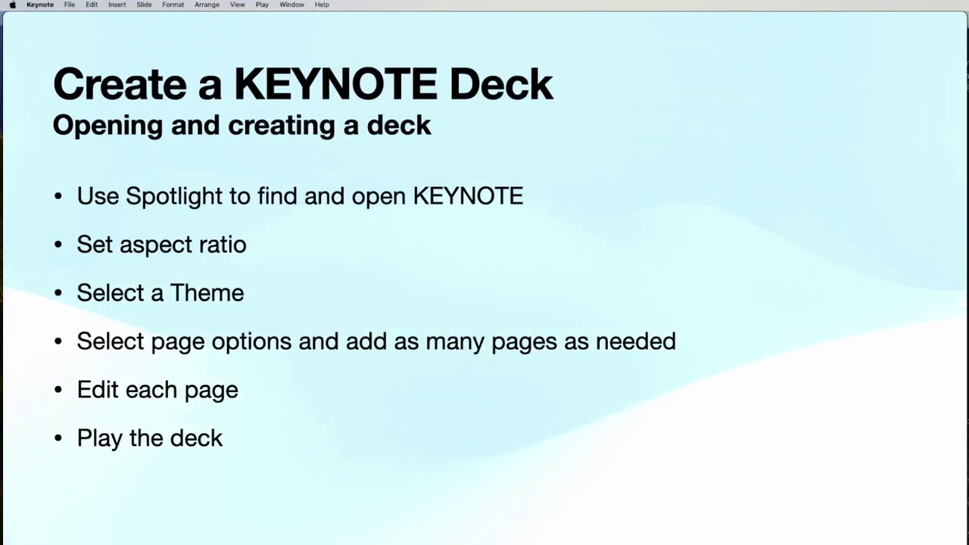
key("Right")
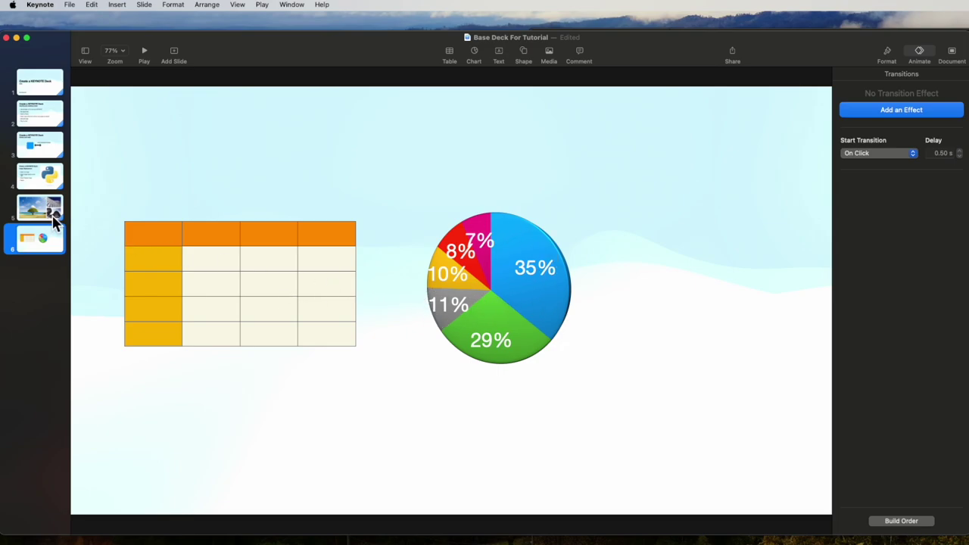
Show the 'Opening and creating a deck' slide with its 1 s on-click Wipe.
left_click(41, 120)
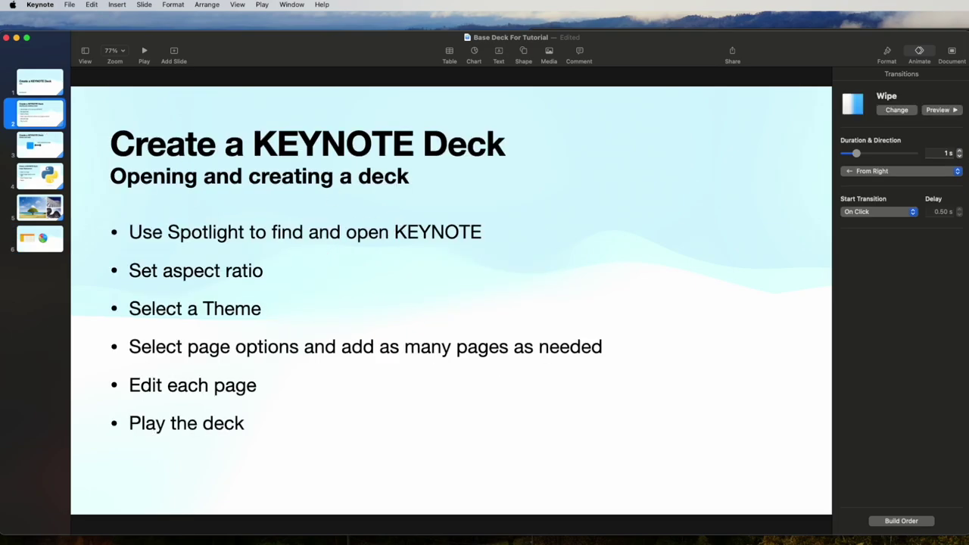